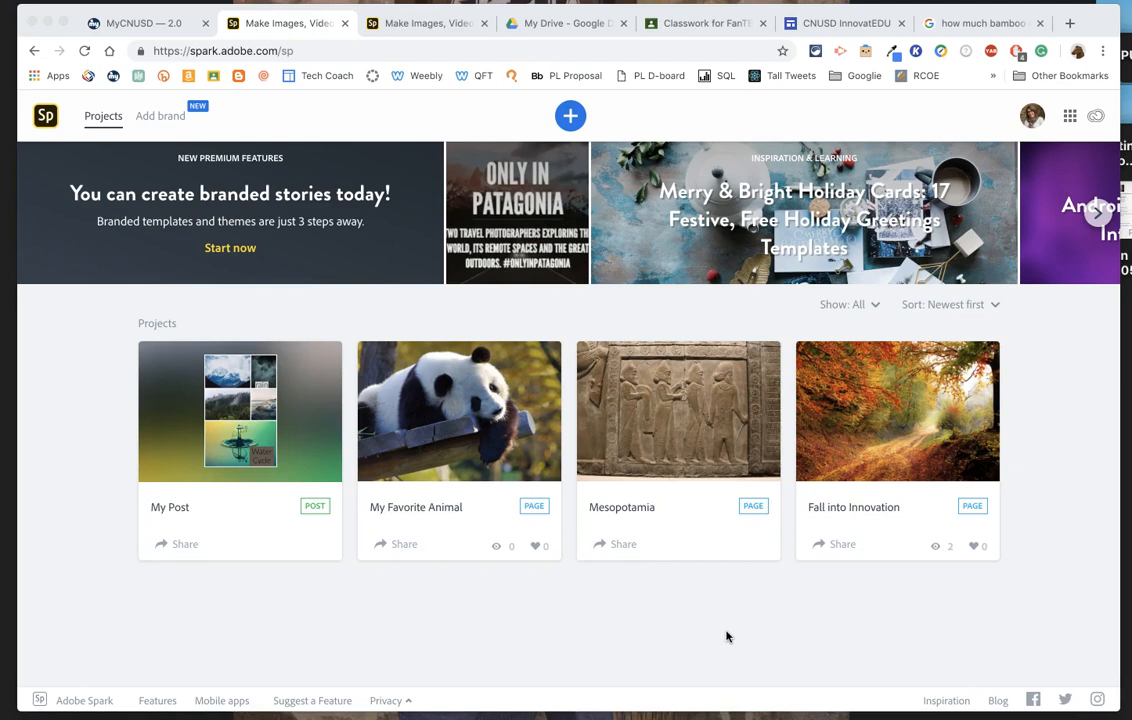
Start a new graphic from scratch in the 11x17 Poster size.
left_click(570, 117)
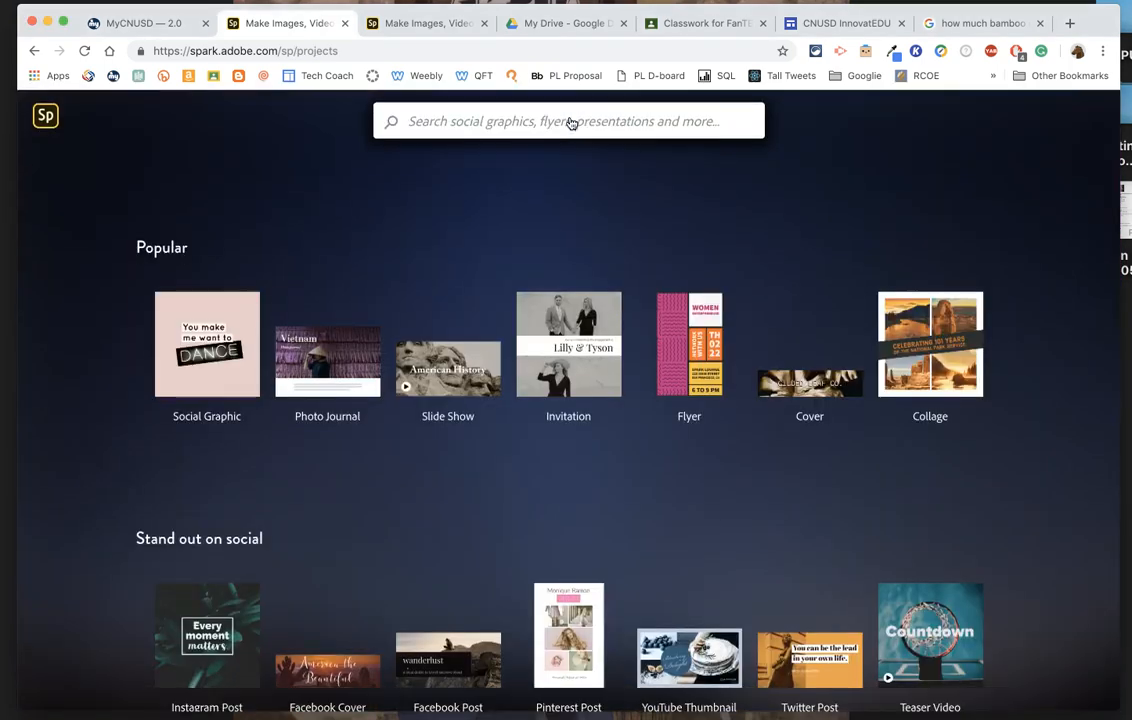
scroll(659, 624, "down", 20)
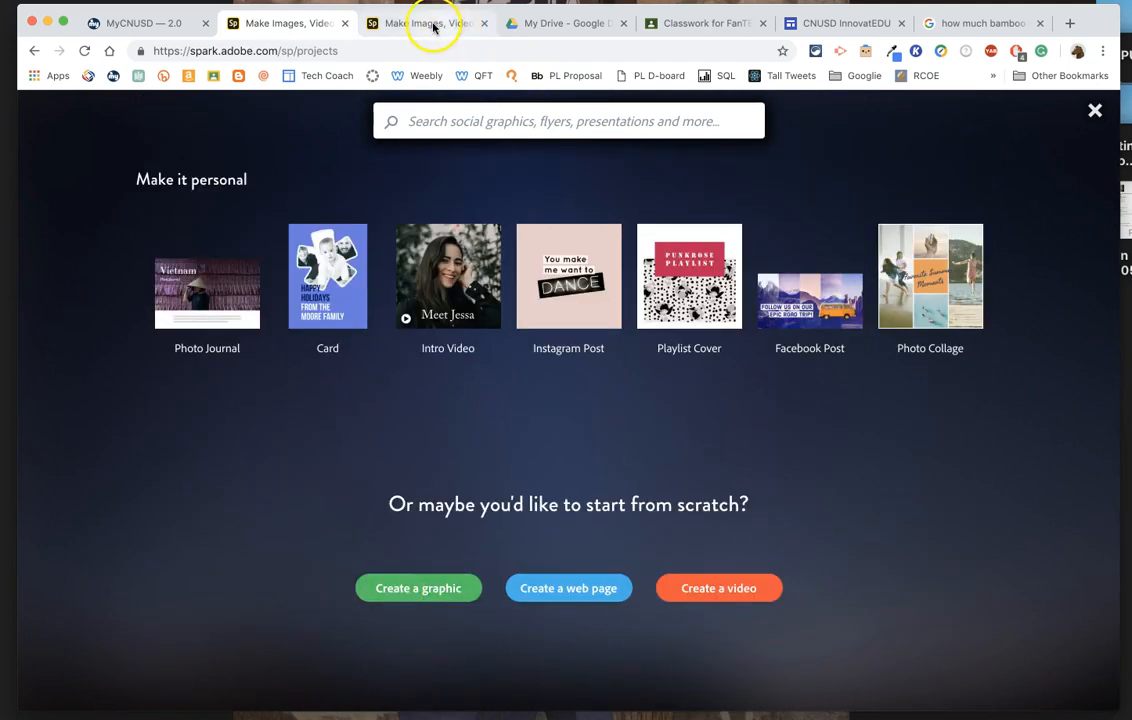
left_click(404, 592)
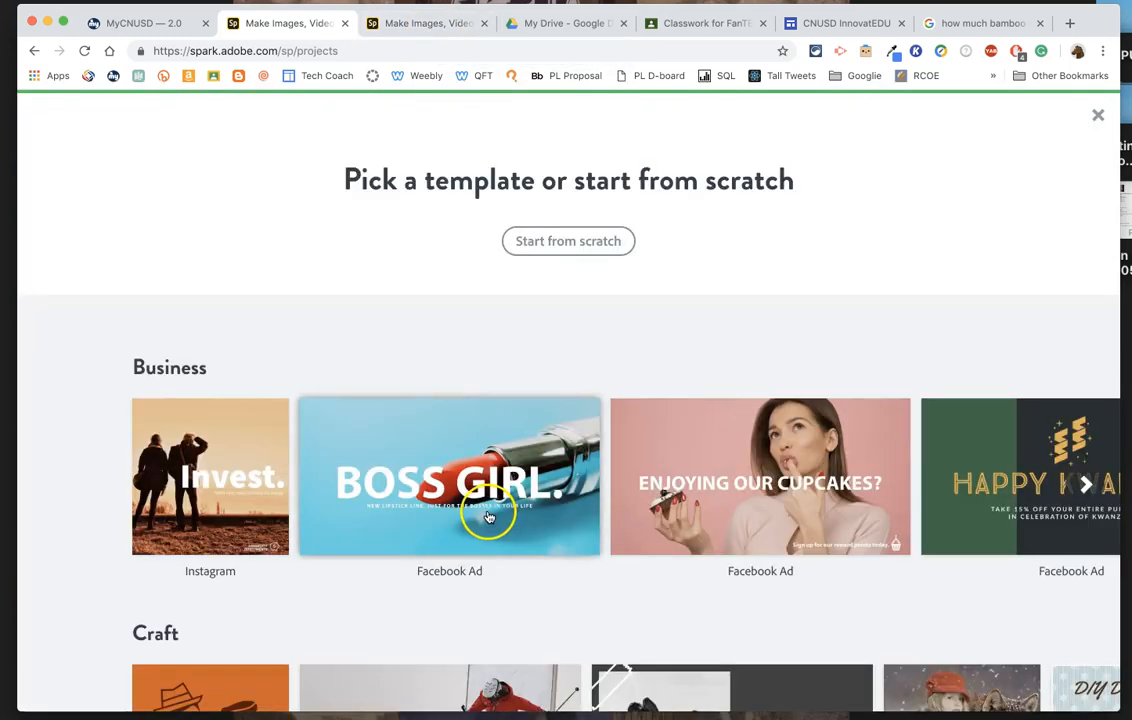
left_click(543, 244)
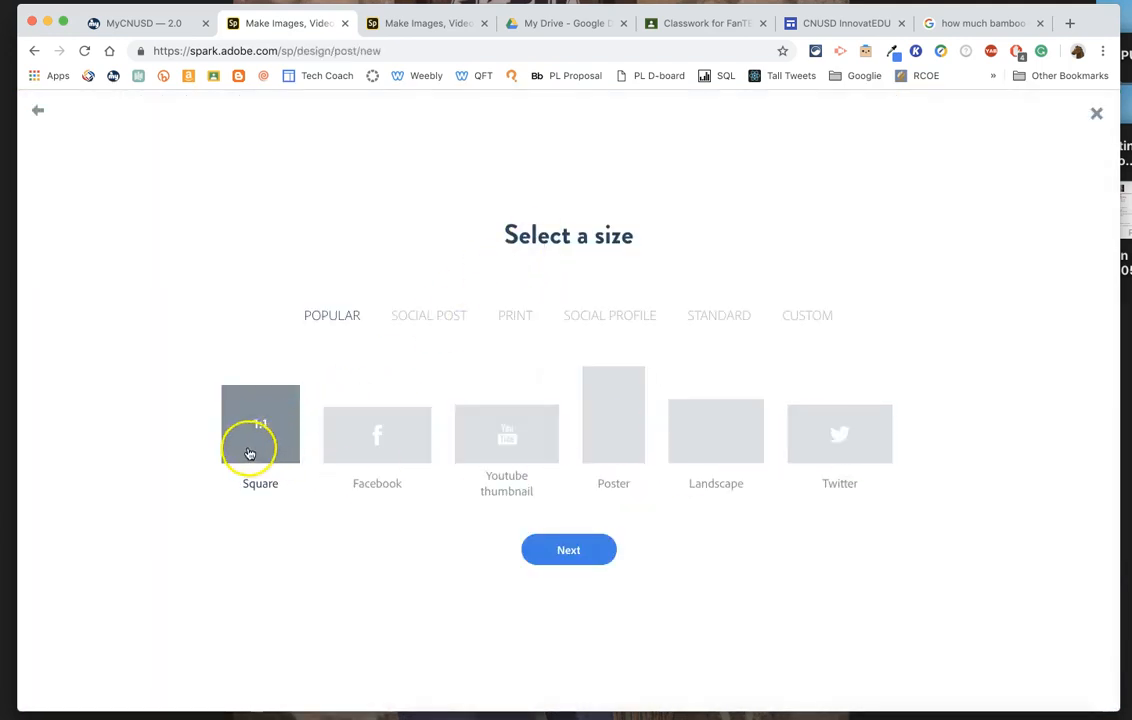
left_click(617, 432)
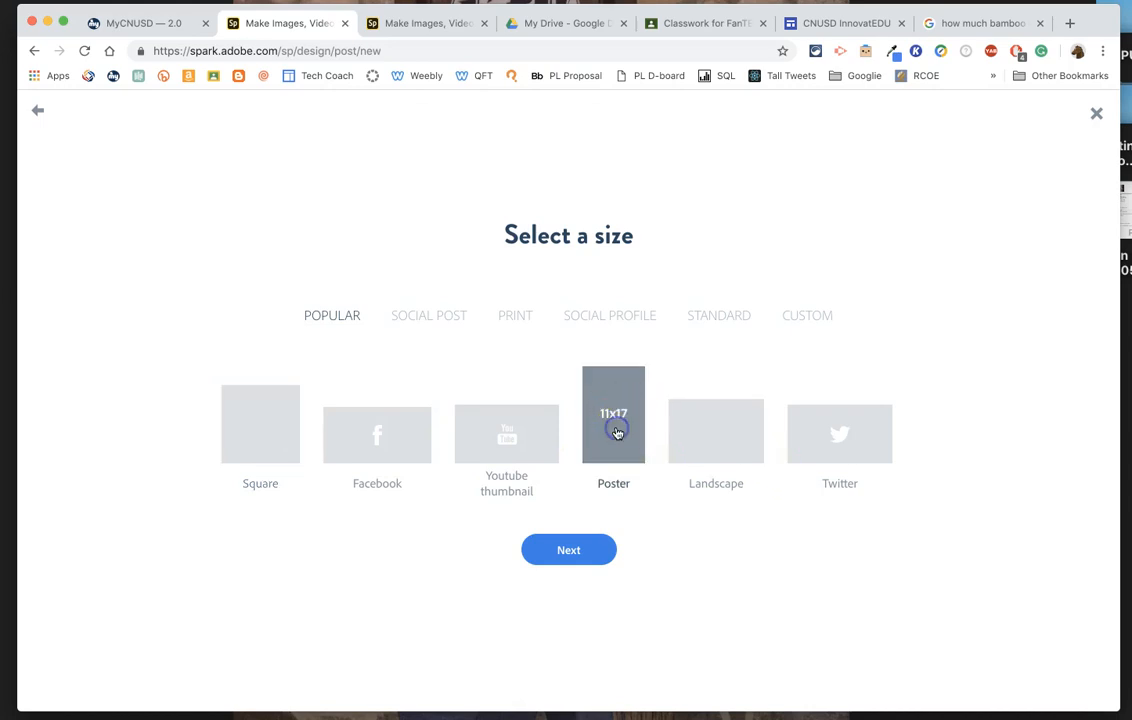
left_click(566, 552)
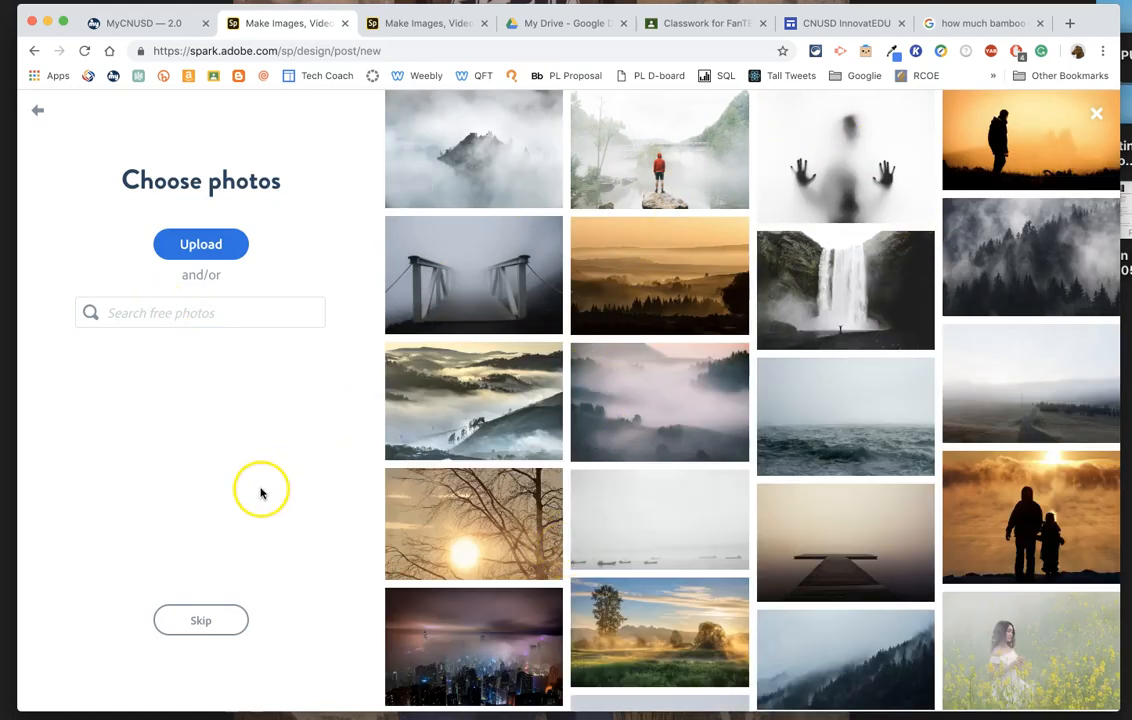
Search the free photos for butterflies and browse the results.
left_click(152, 313)
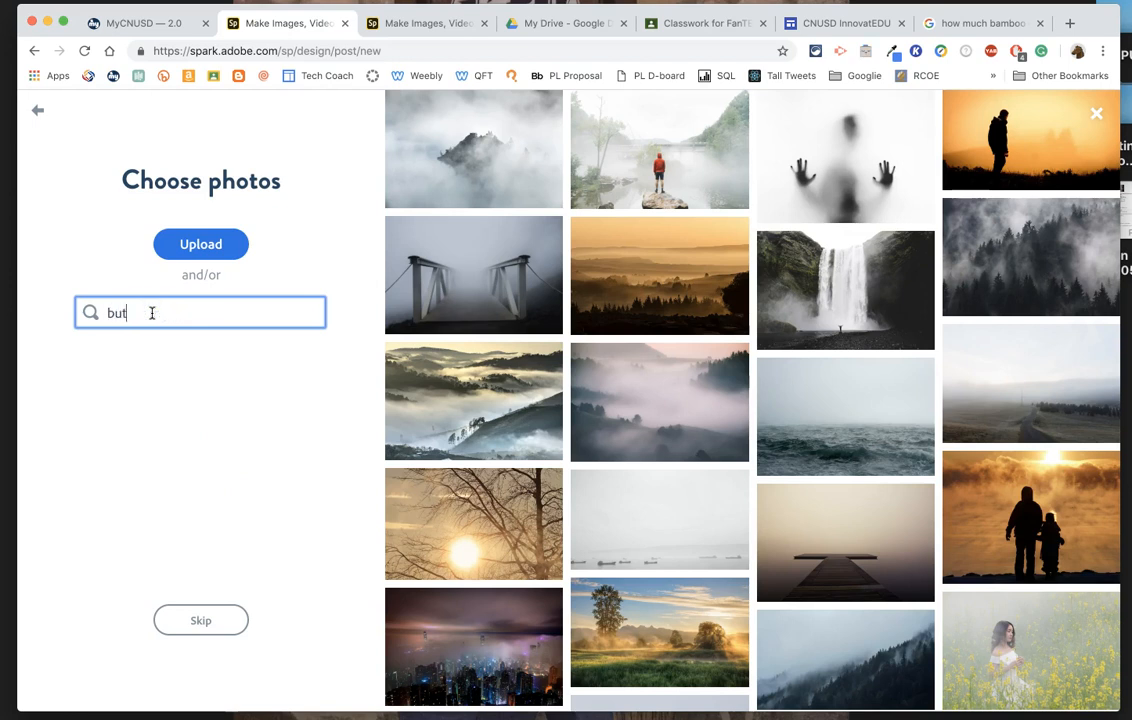
key("Return")
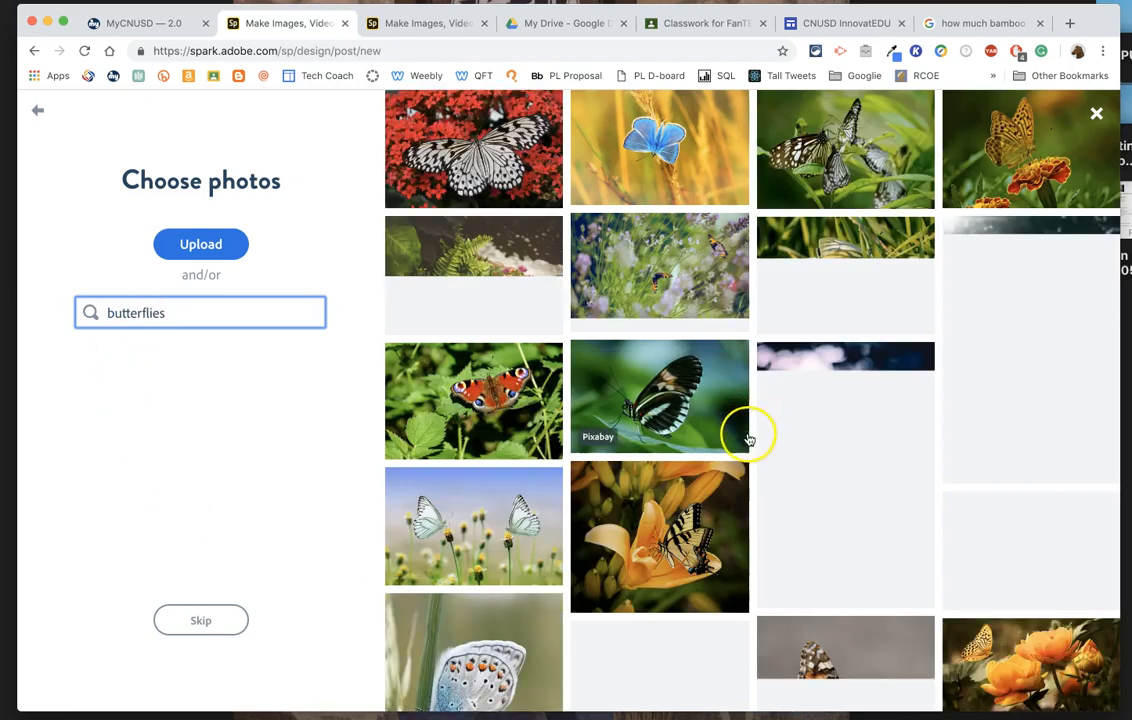
scroll(767, 522, "down", 7)
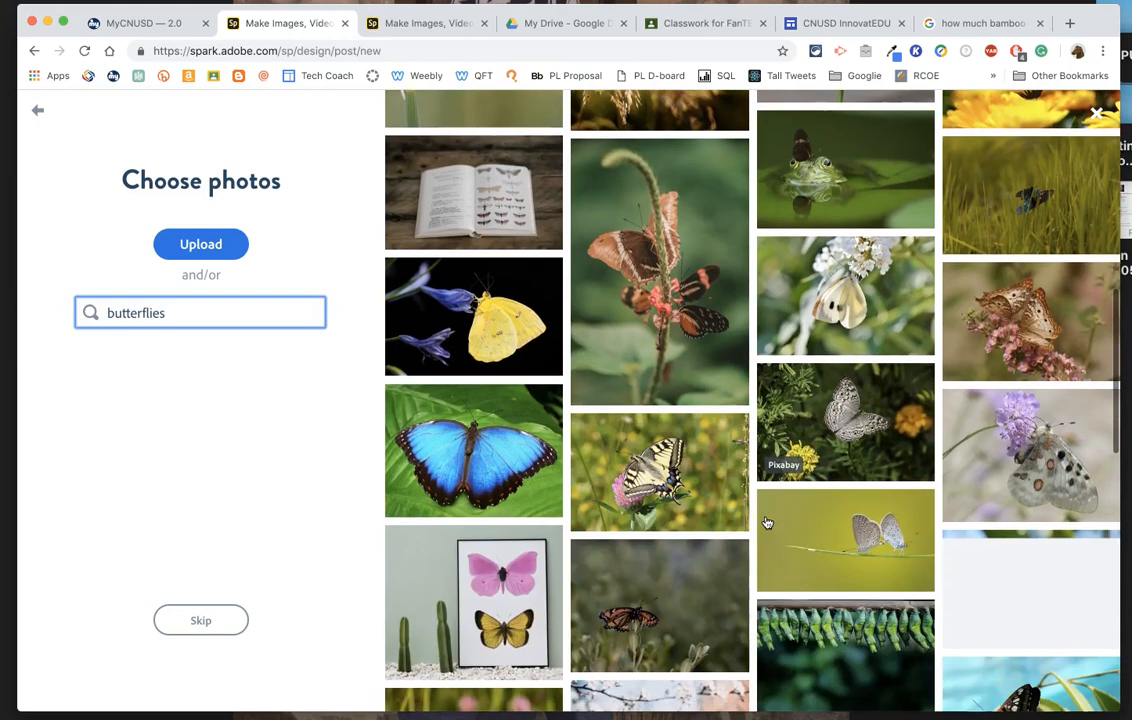
scroll(762, 520, "down", 8)
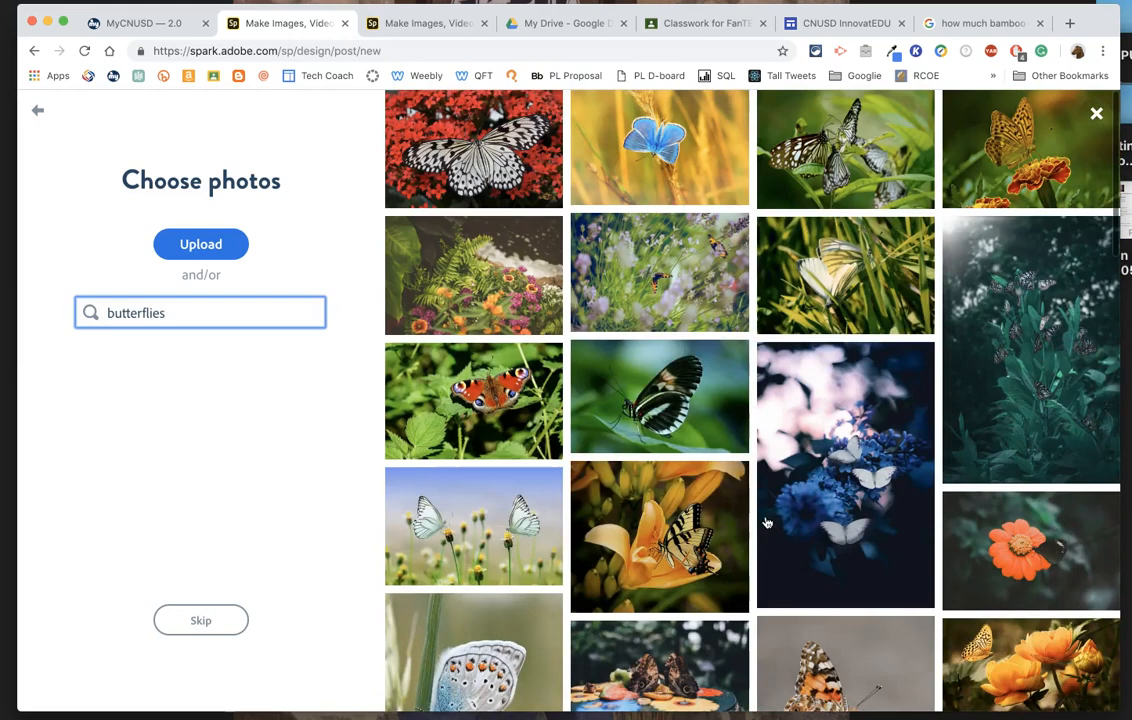
Choose five butterfly photos: red on green leaves, white on blue flowers, blue on yellow grass, a spotted close-up, and the white pair.
left_click(494, 411)
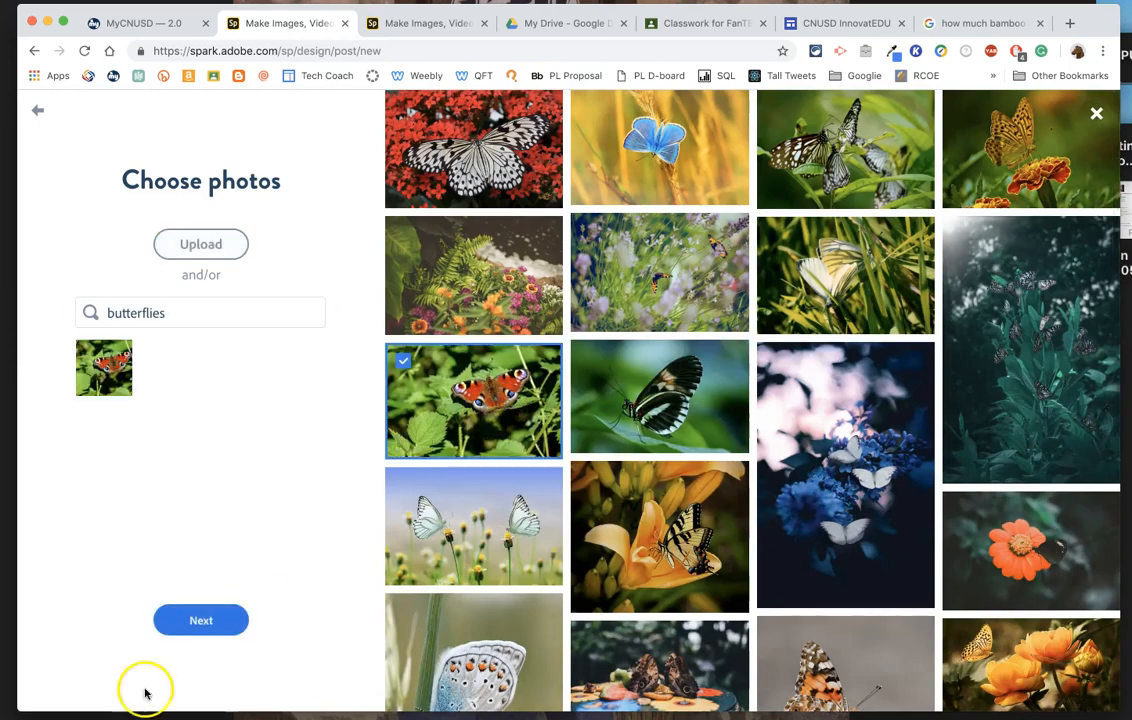
left_click(841, 514)
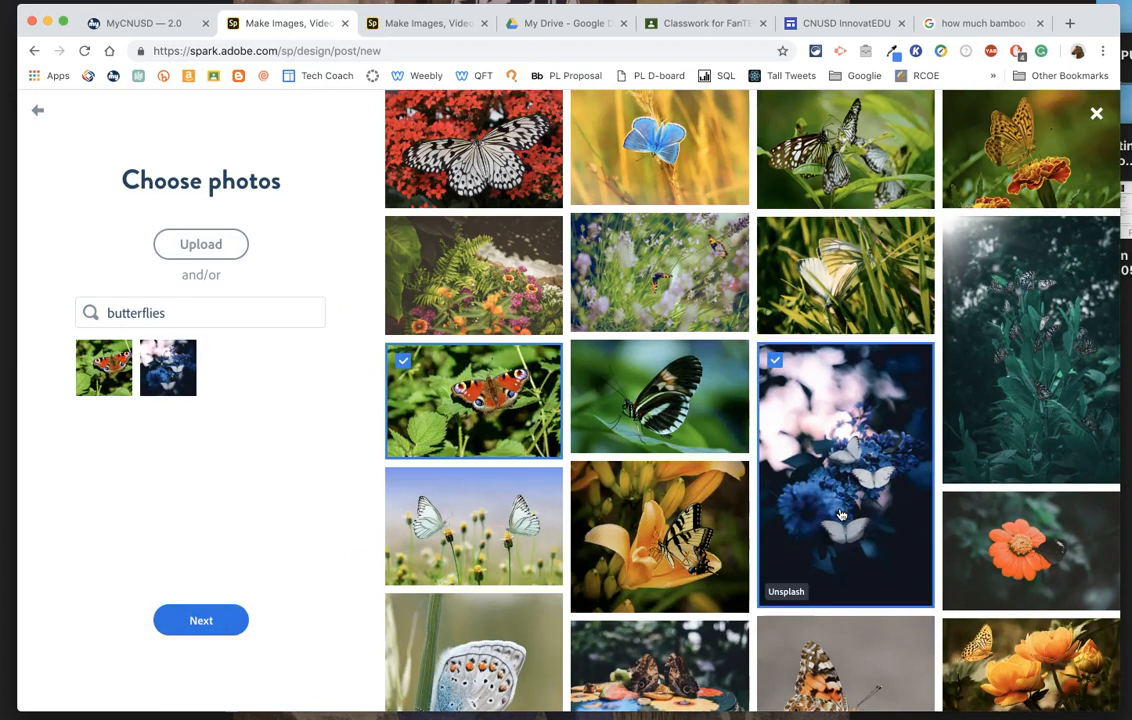
left_click(698, 168)
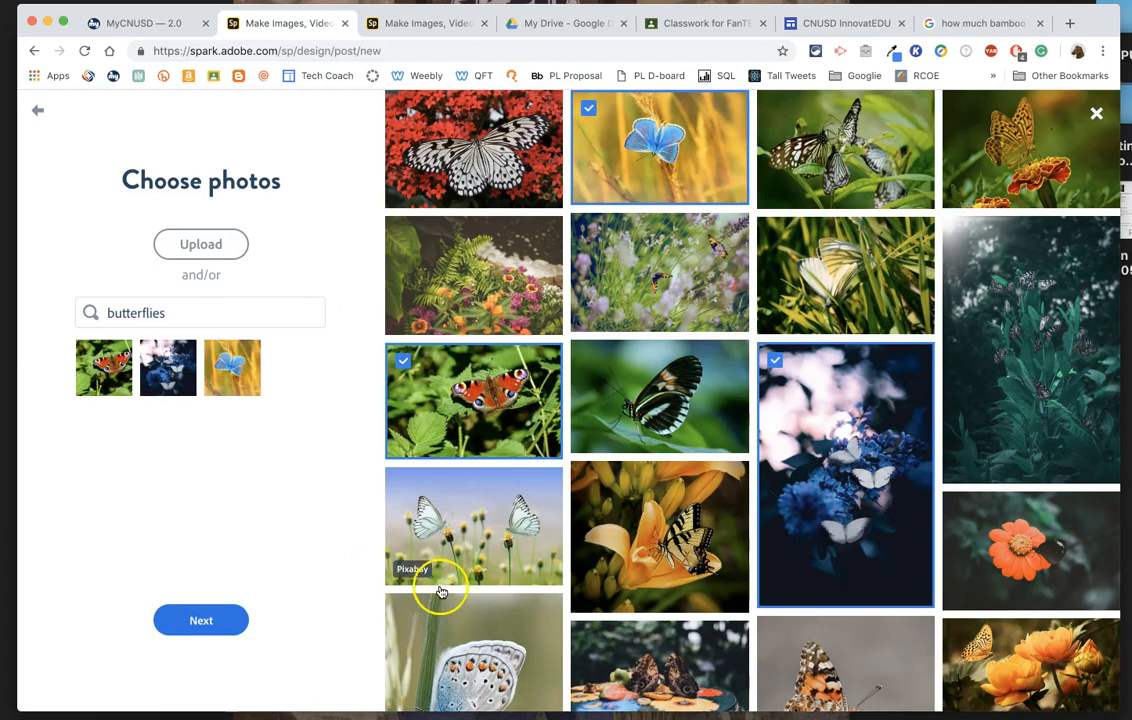
left_click(480, 628)
left_click(479, 497)
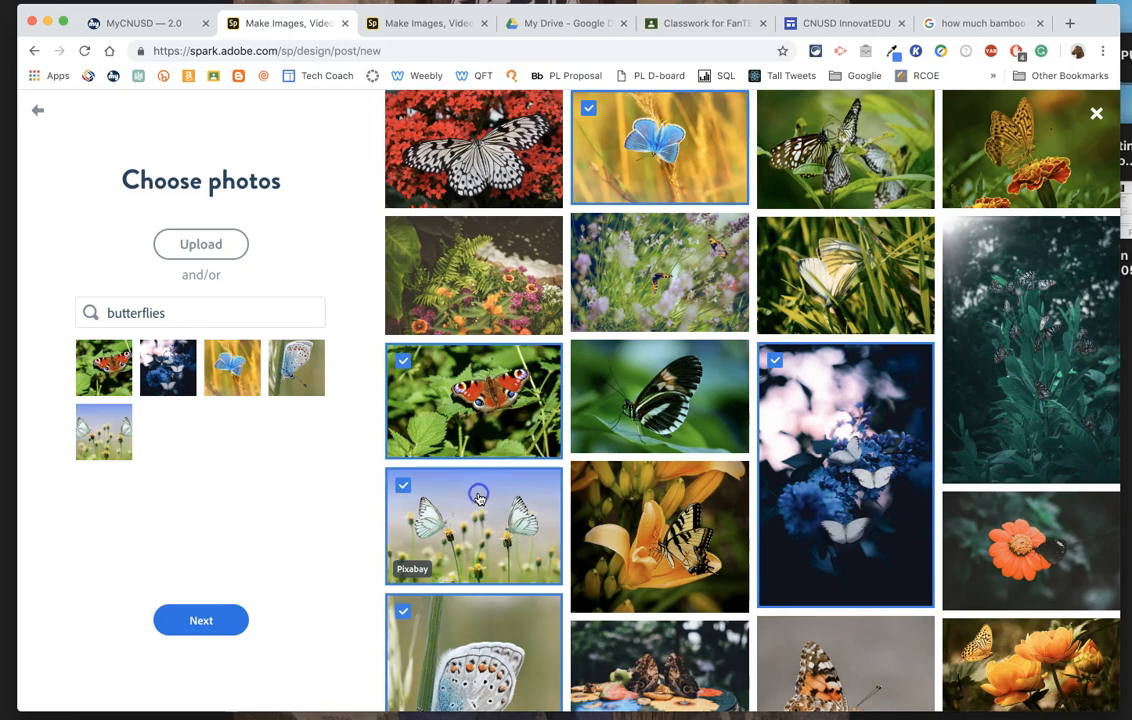
In the already open Water Cycle post, add the text "evaporation" along the lower edge of the misty forest photo.
left_click(422, 24)
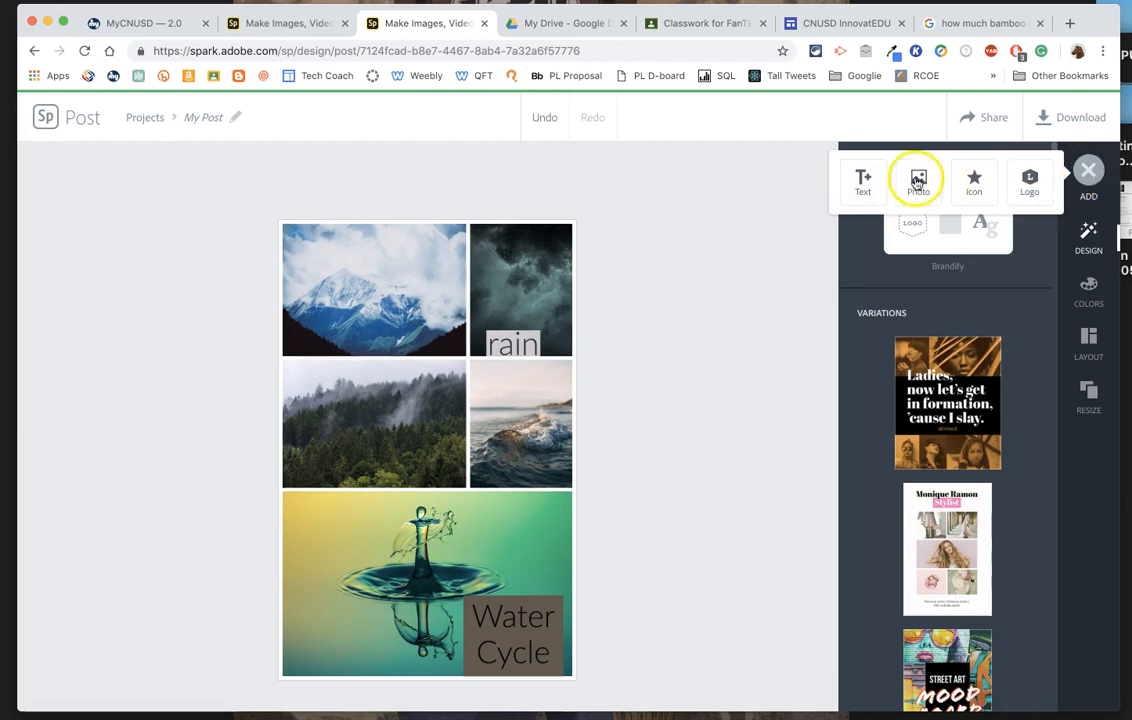
left_click(866, 182)
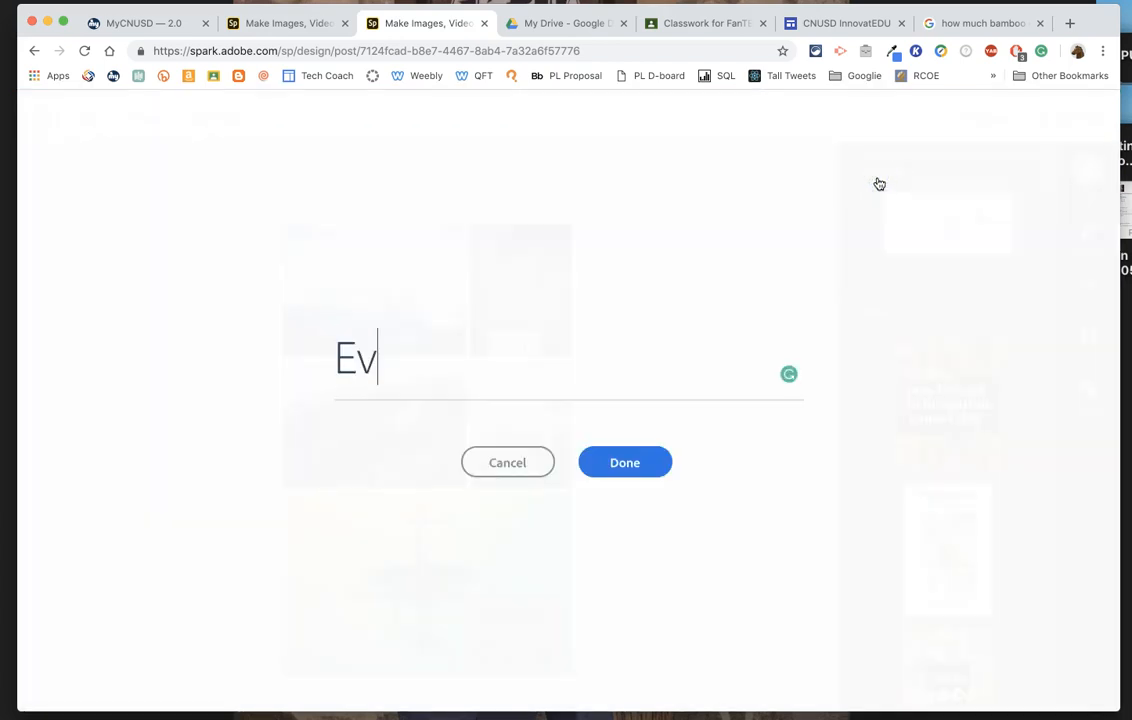
key("BackSpace")
type("evaporation")
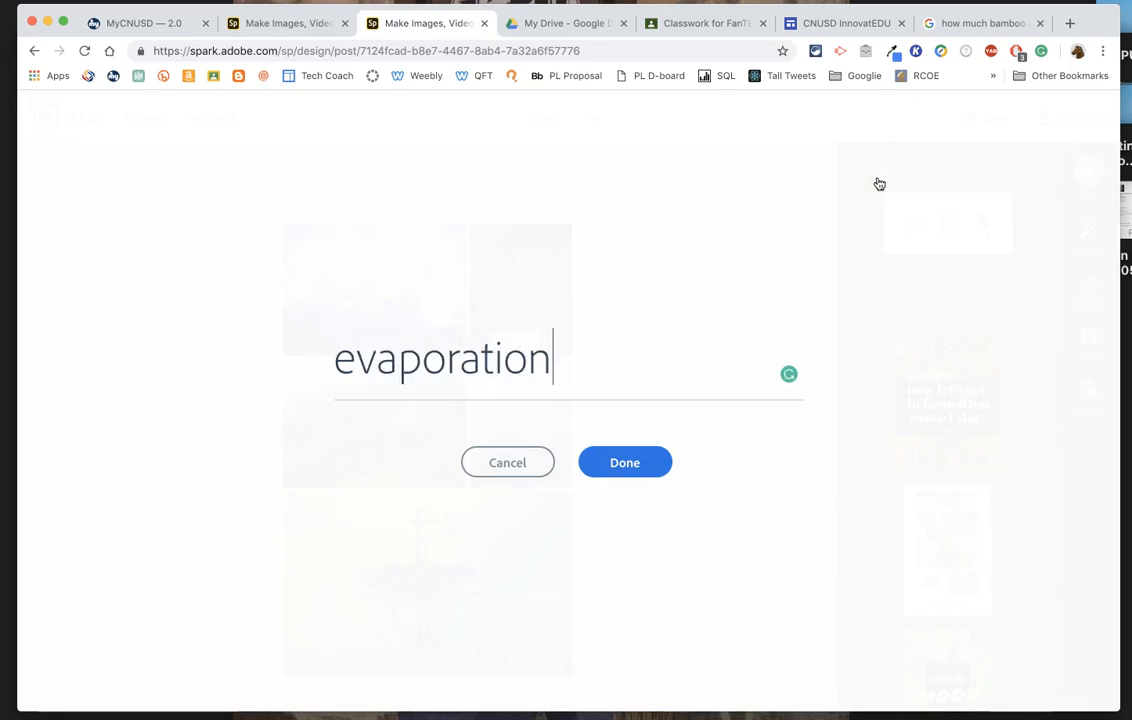
left_click(625, 463)
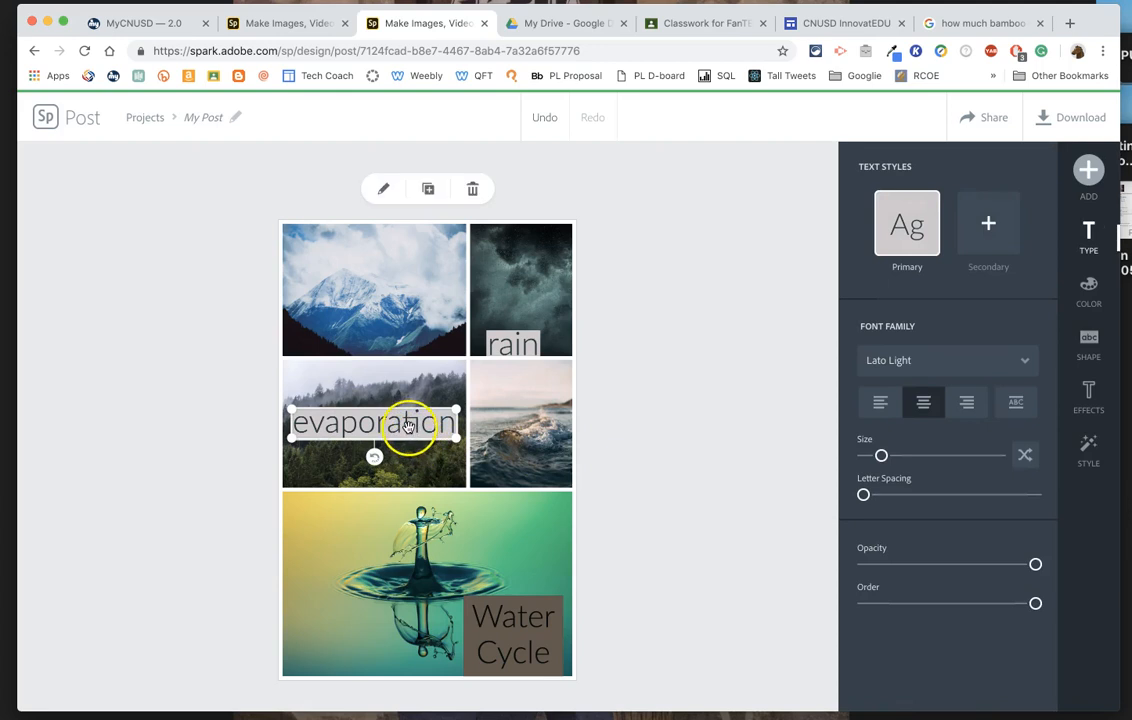
left_click_drag(408, 425, 415, 471)
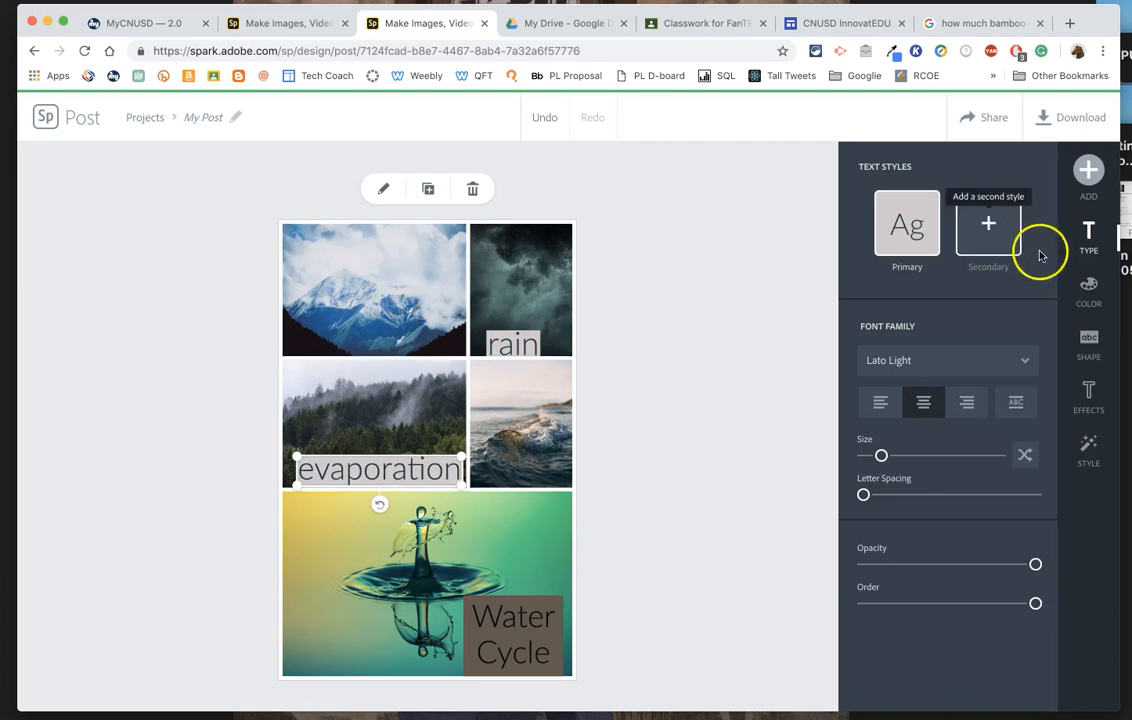
Add the text "condensation" along the lower edge of the snowy mountain photo.
left_click(1088, 171)
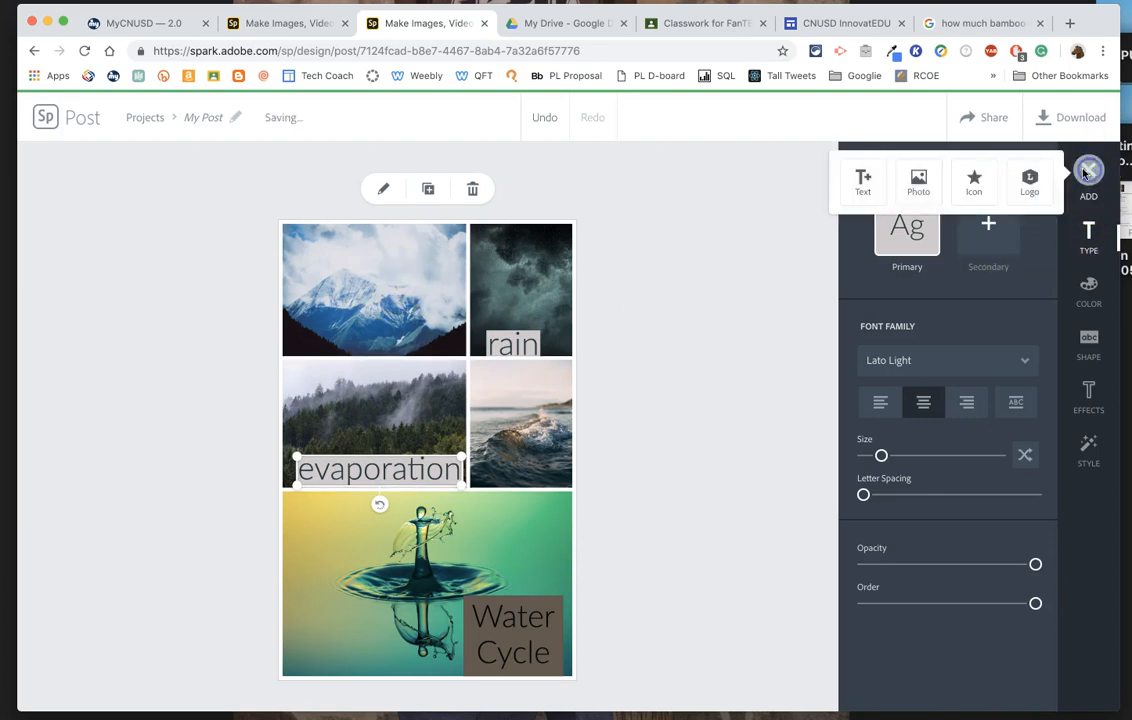
left_click(864, 179)
type("condensation")
key("Return")
key("BackSpace")
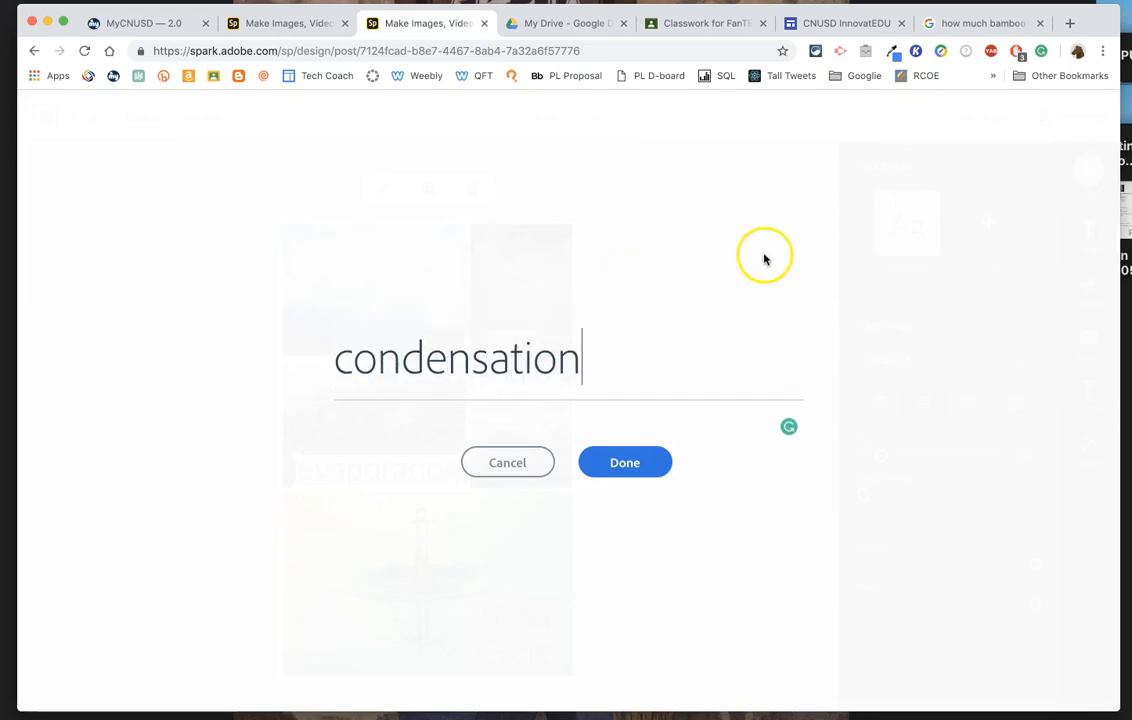
left_click(630, 461)
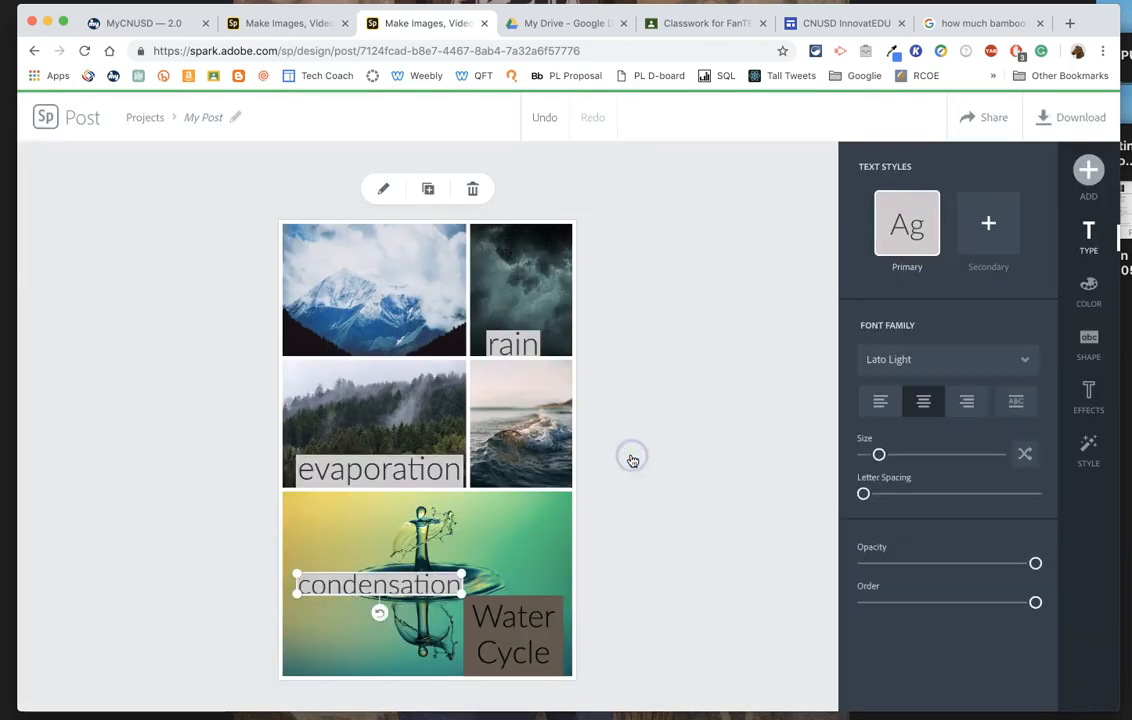
left_click_drag(318, 585, 305, 342)
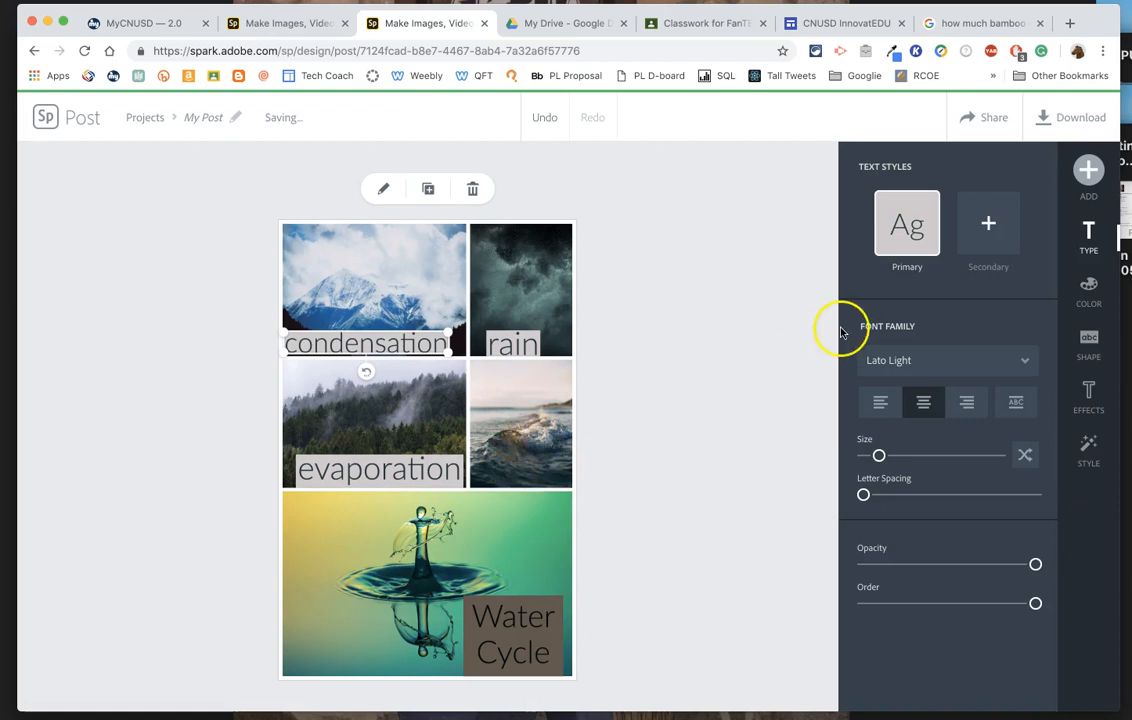
Add the text "runoff" at the upper edge of the ocean wave photo.
left_click(1090, 172)
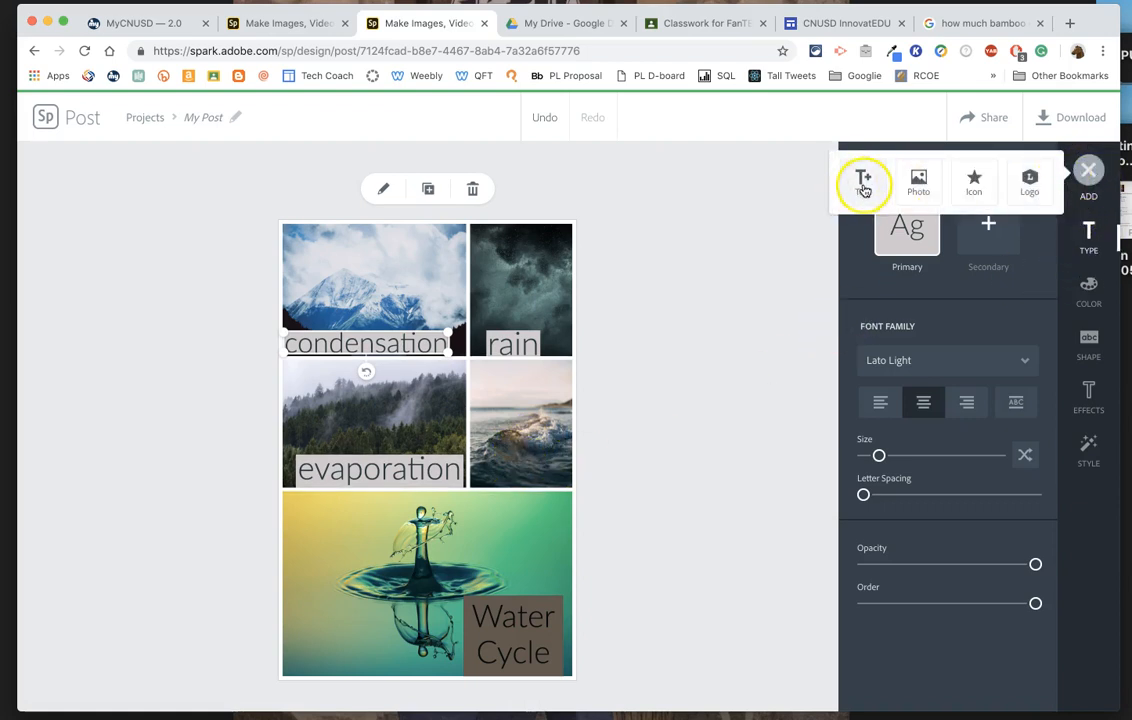
left_click(867, 184)
type("r")
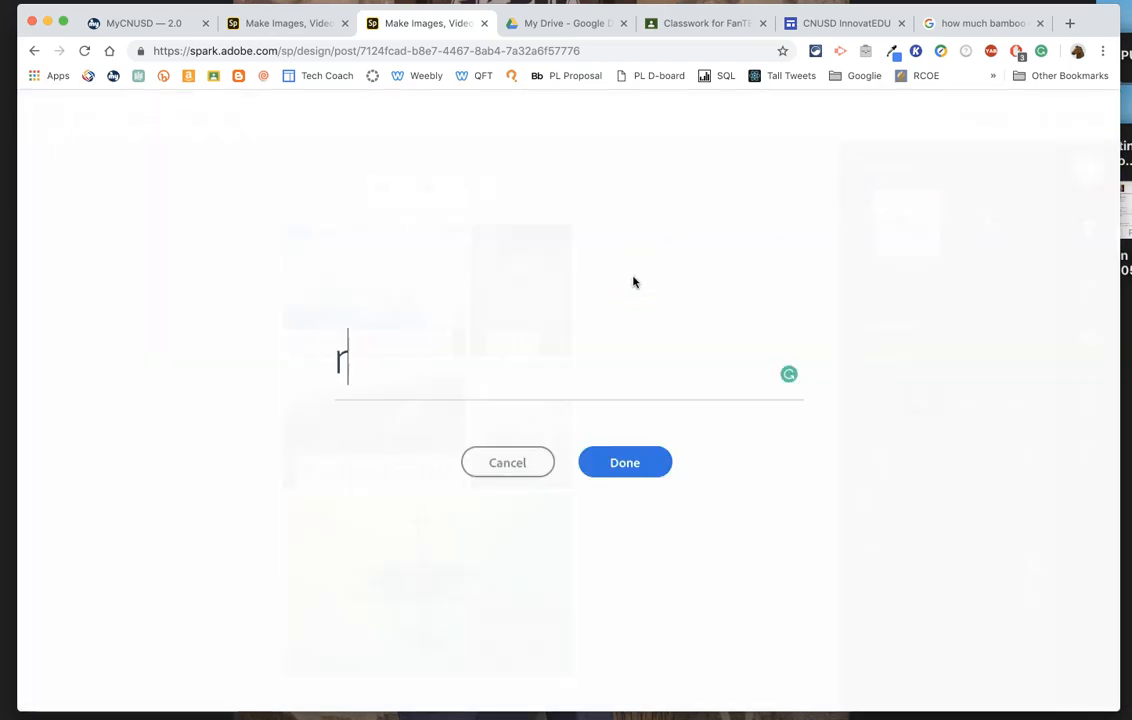
type("unno")
key("BackSpace")
key("BackSpace")
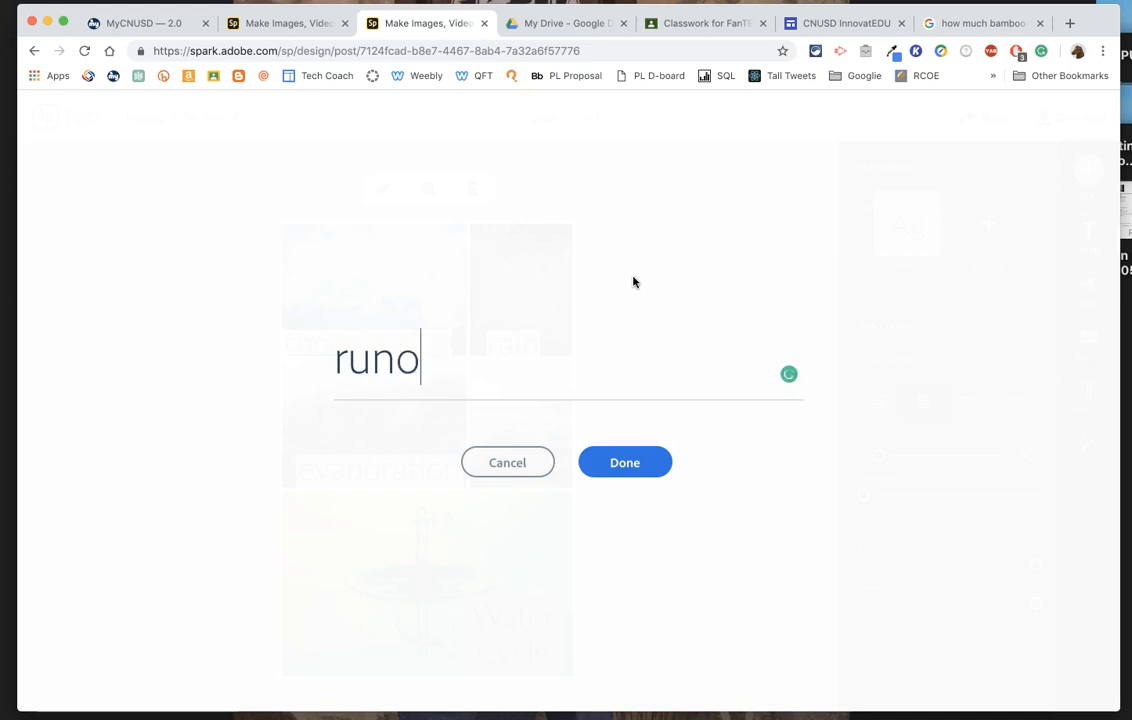
left_click(626, 464)
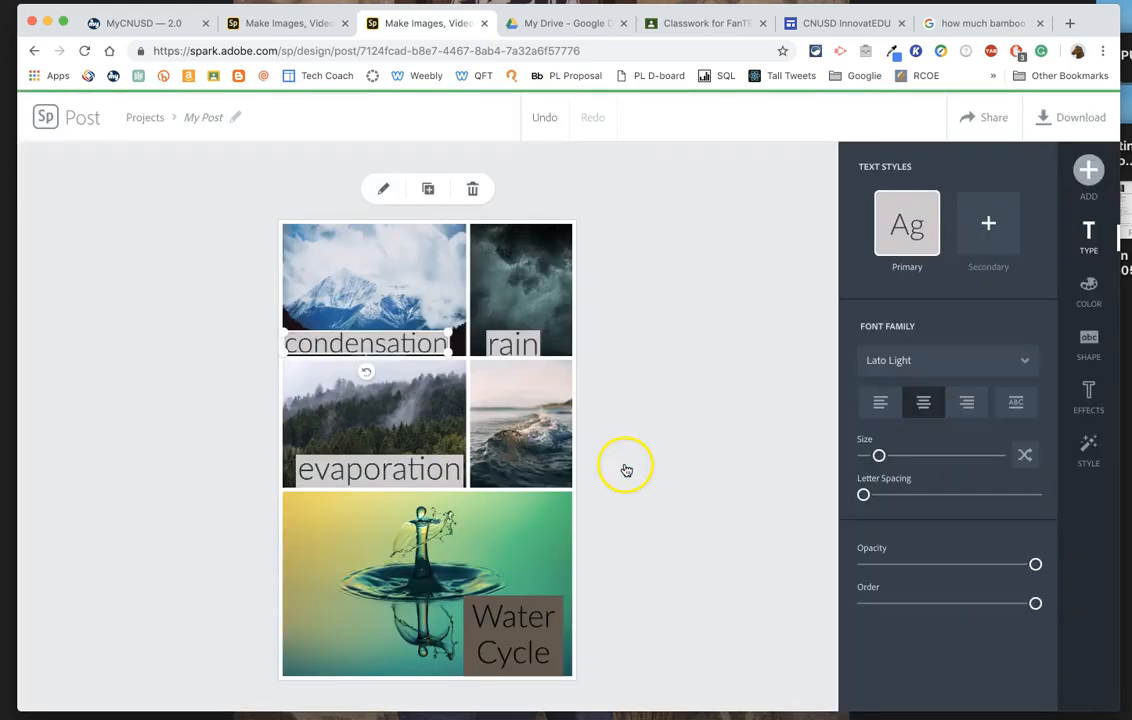
left_click_drag(376, 582, 506, 370)
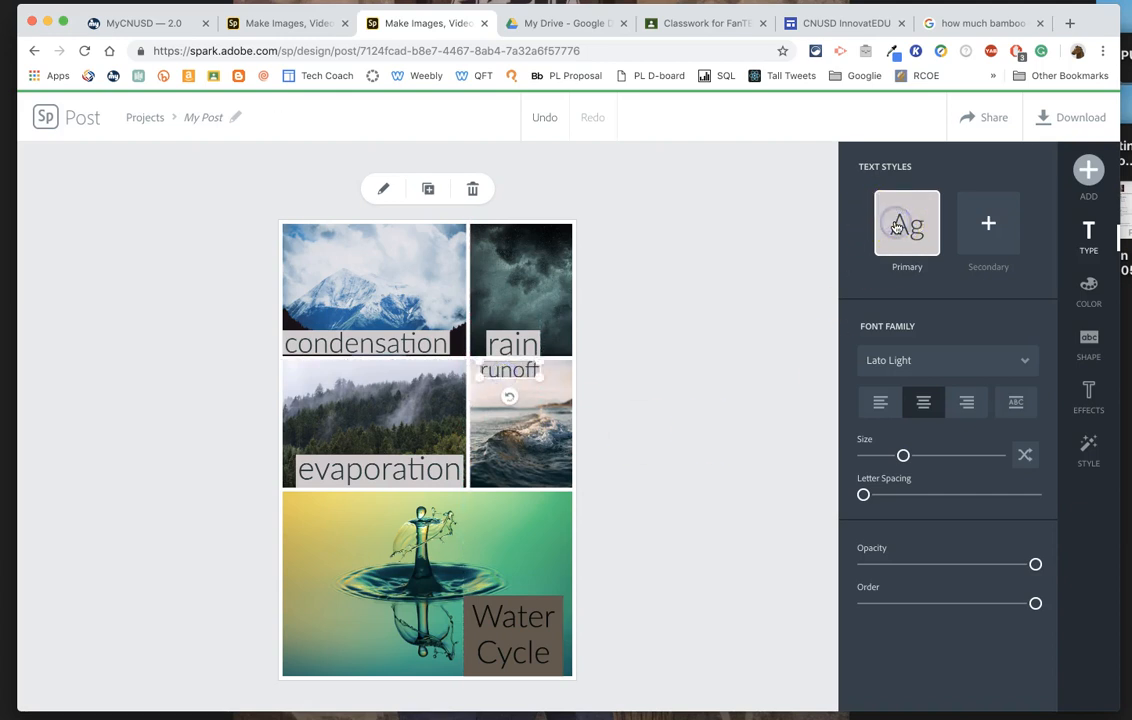
Try several suggested color pairs on the "runoff" label, settle on black with light grey, and deselect it.
left_click(1087, 291)
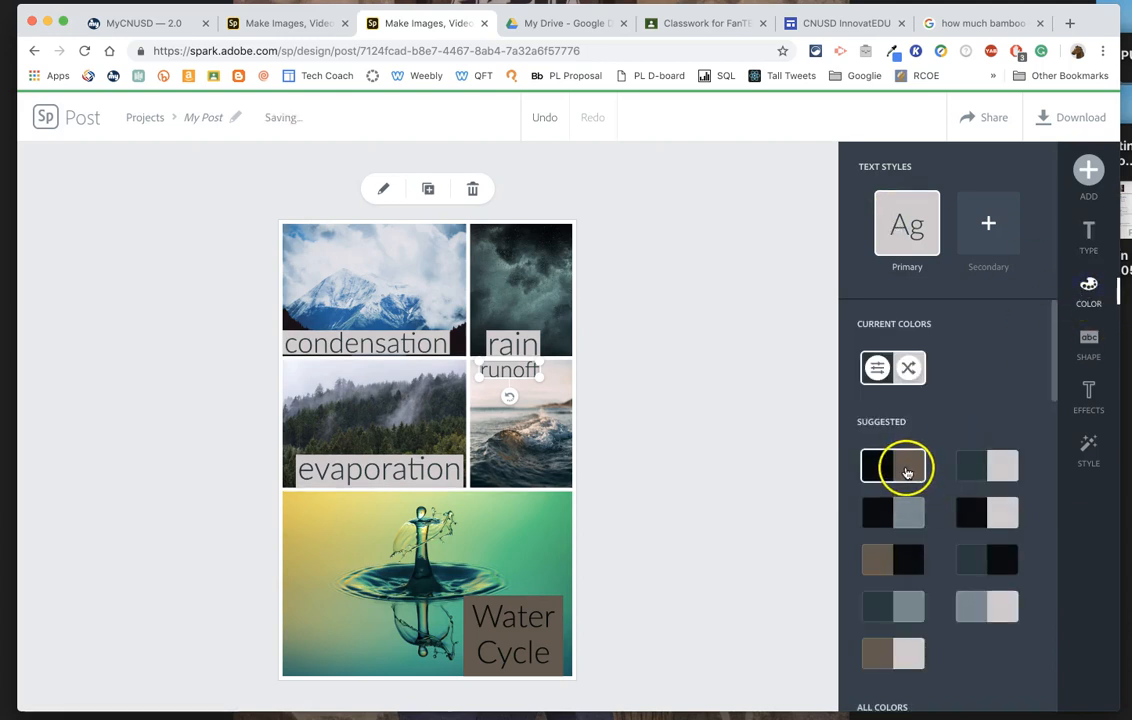
left_click(905, 467)
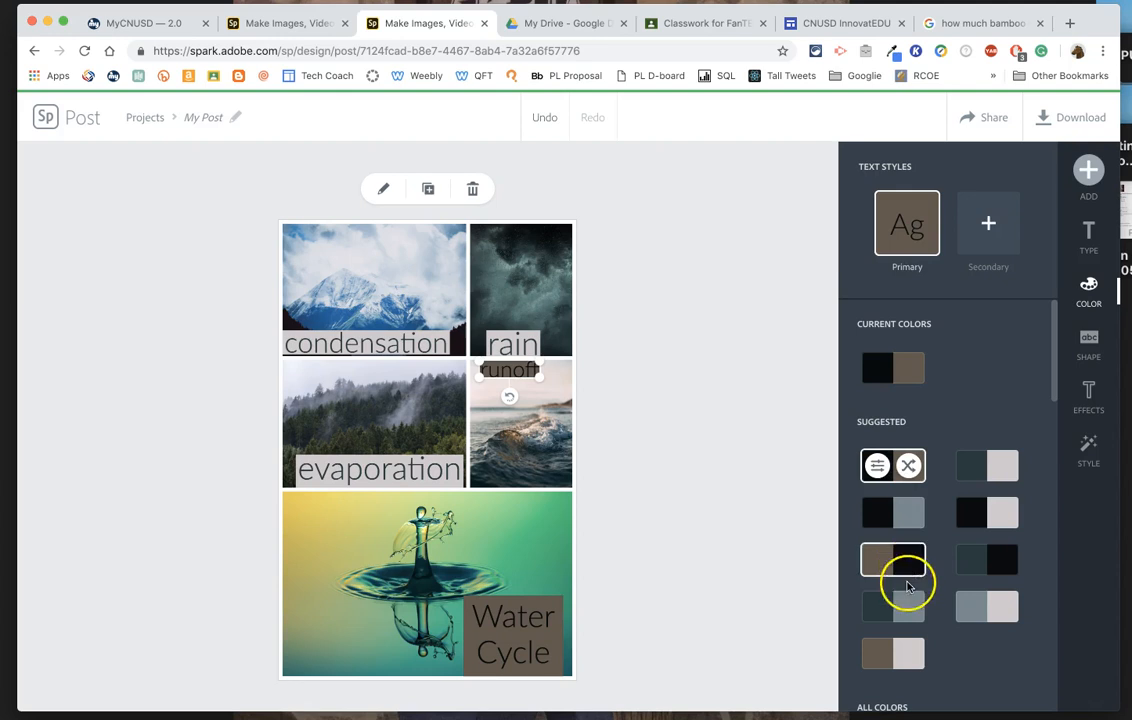
left_click(903, 656)
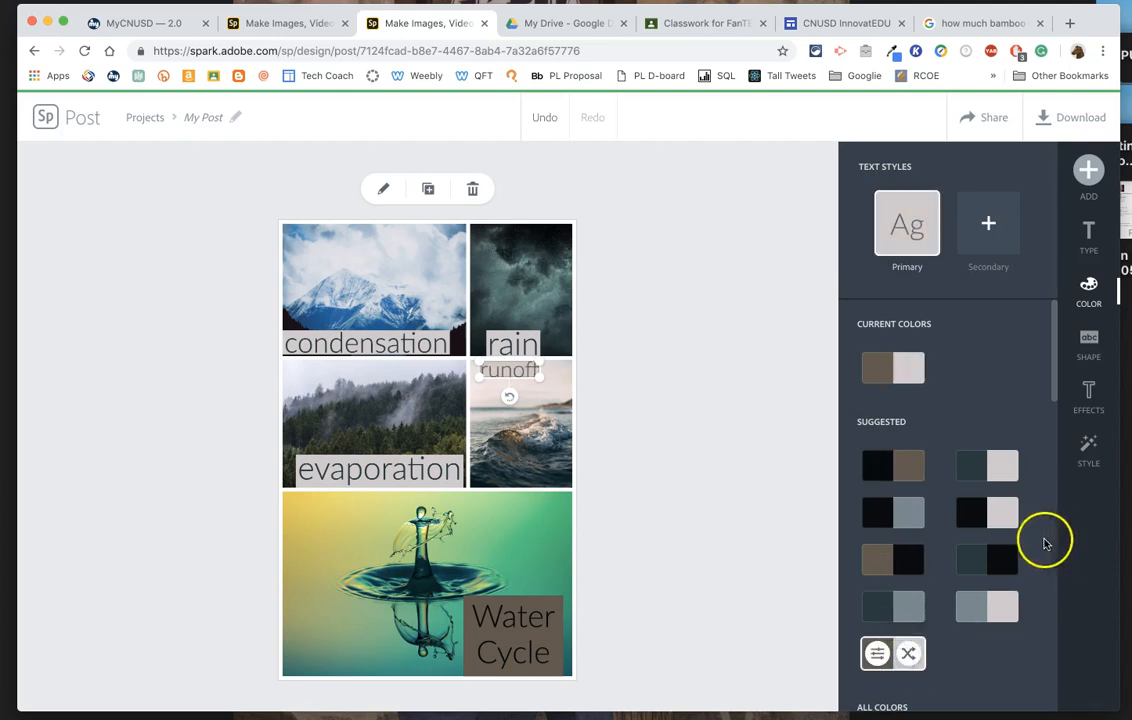
left_click(986, 561)
left_click(991, 522)
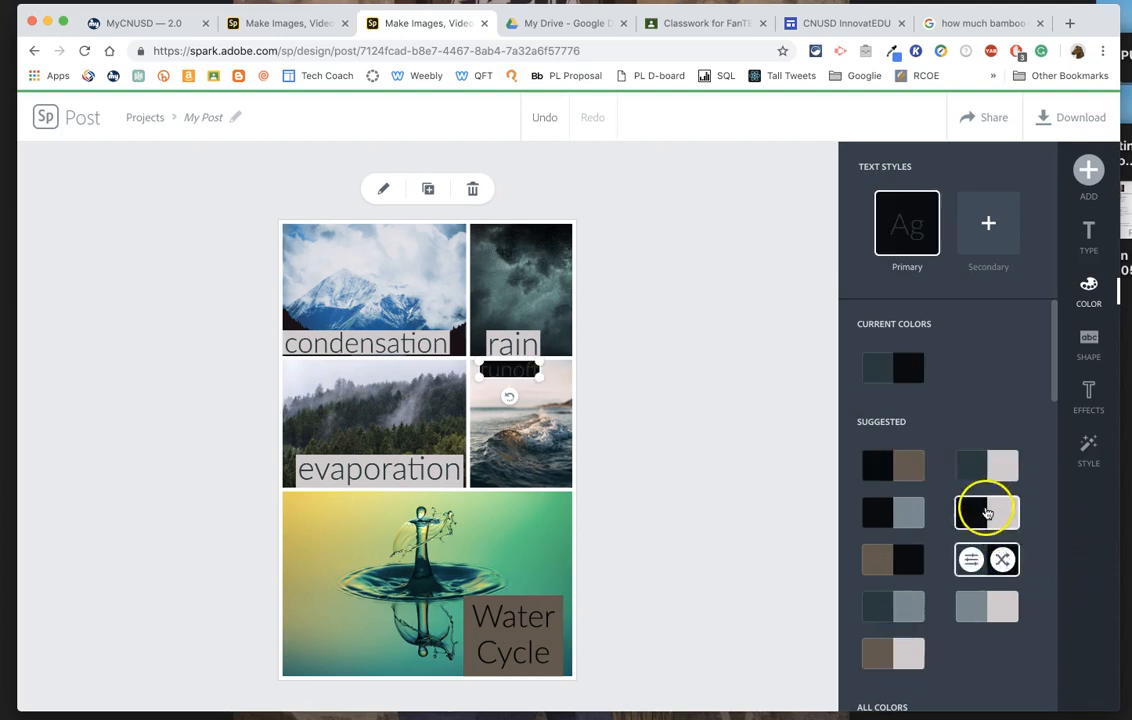
left_click(711, 346)
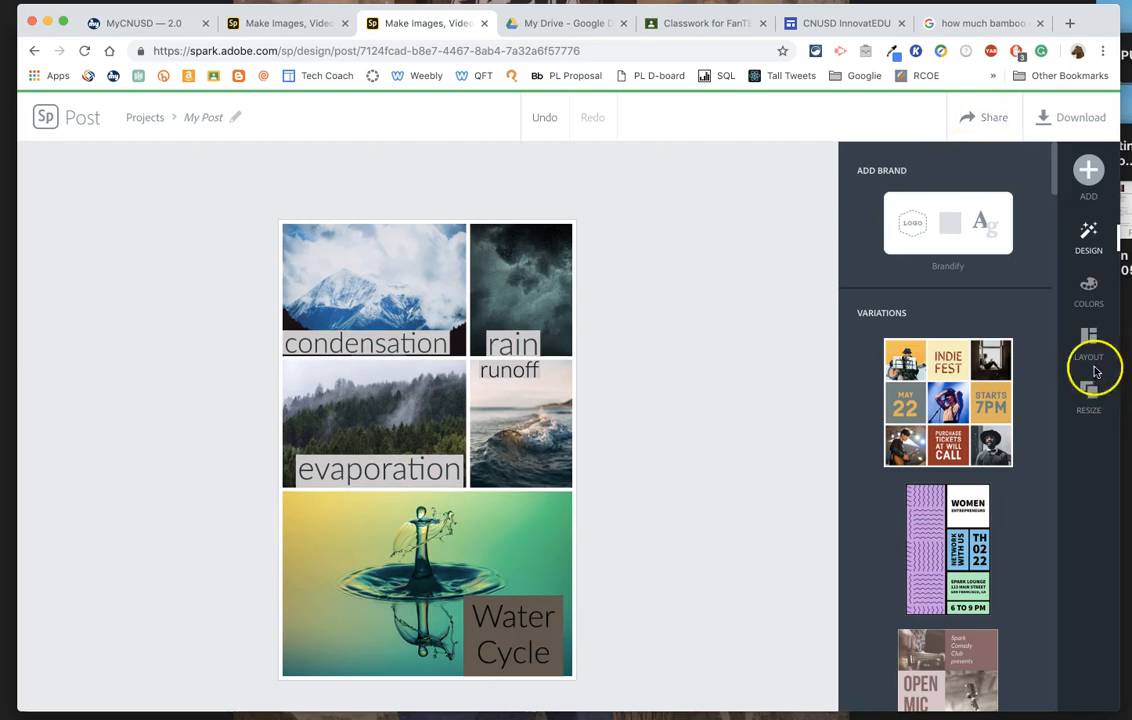
View the sharing options for the Water Cycle post and close them.
left_click(992, 119)
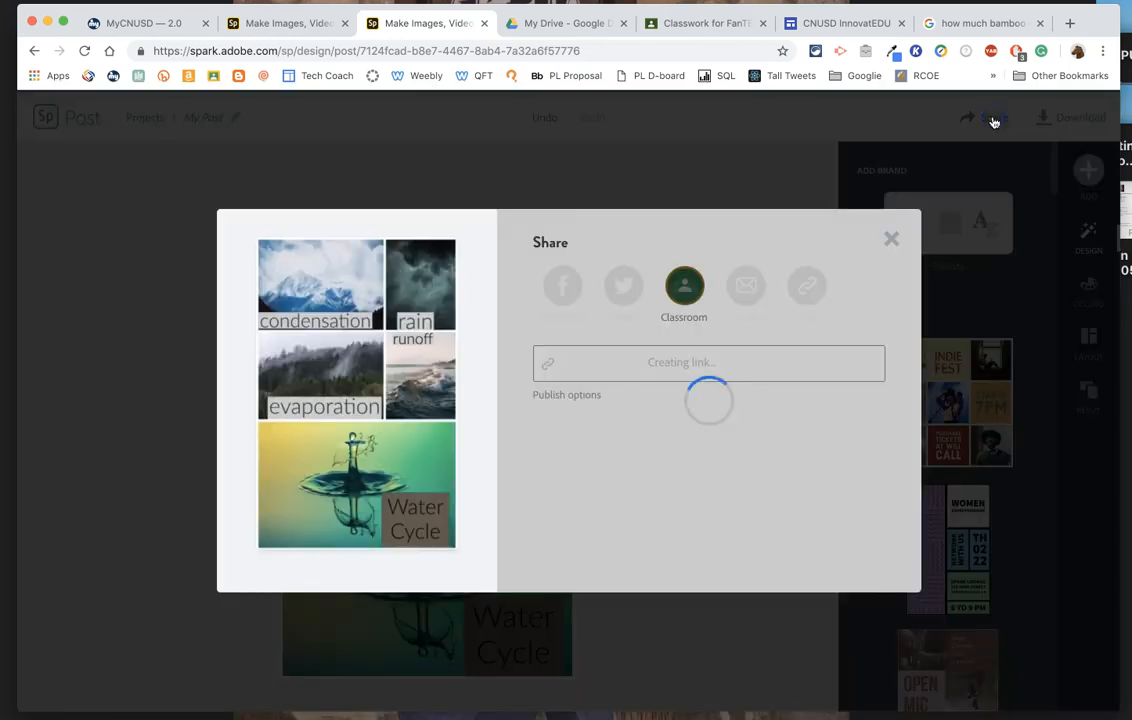
left_click(891, 240)
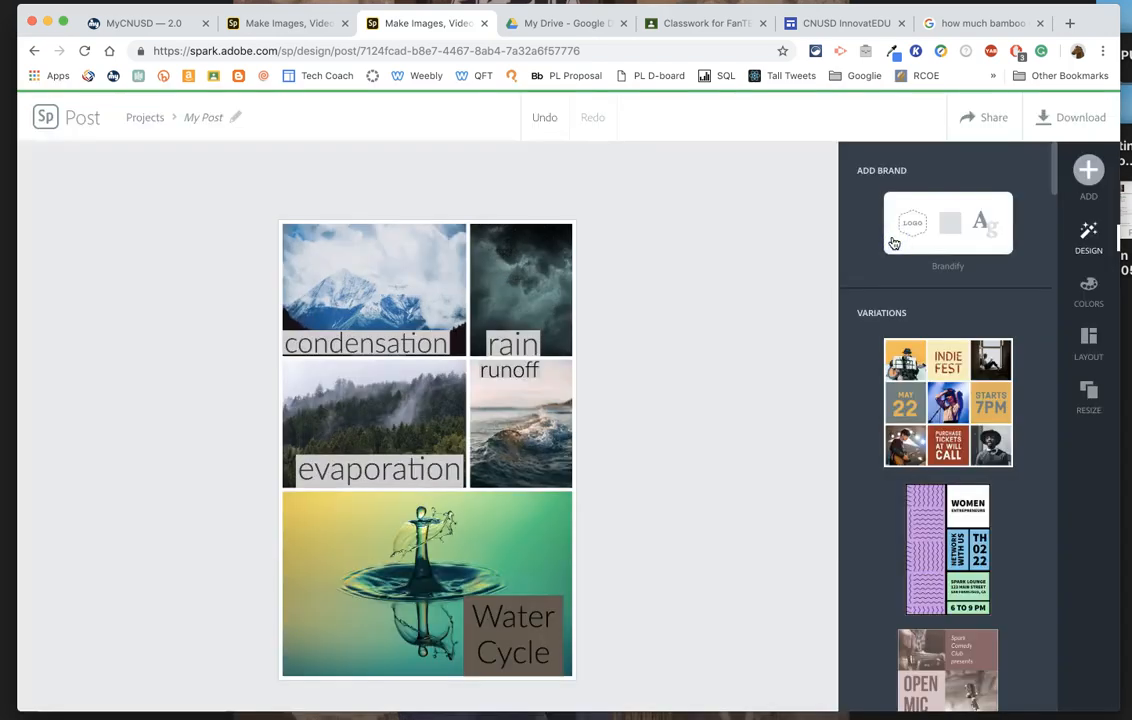
Download the Water Cycle post as an image, view the downloaded My Post.jpg, and close it.
left_click(1086, 172)
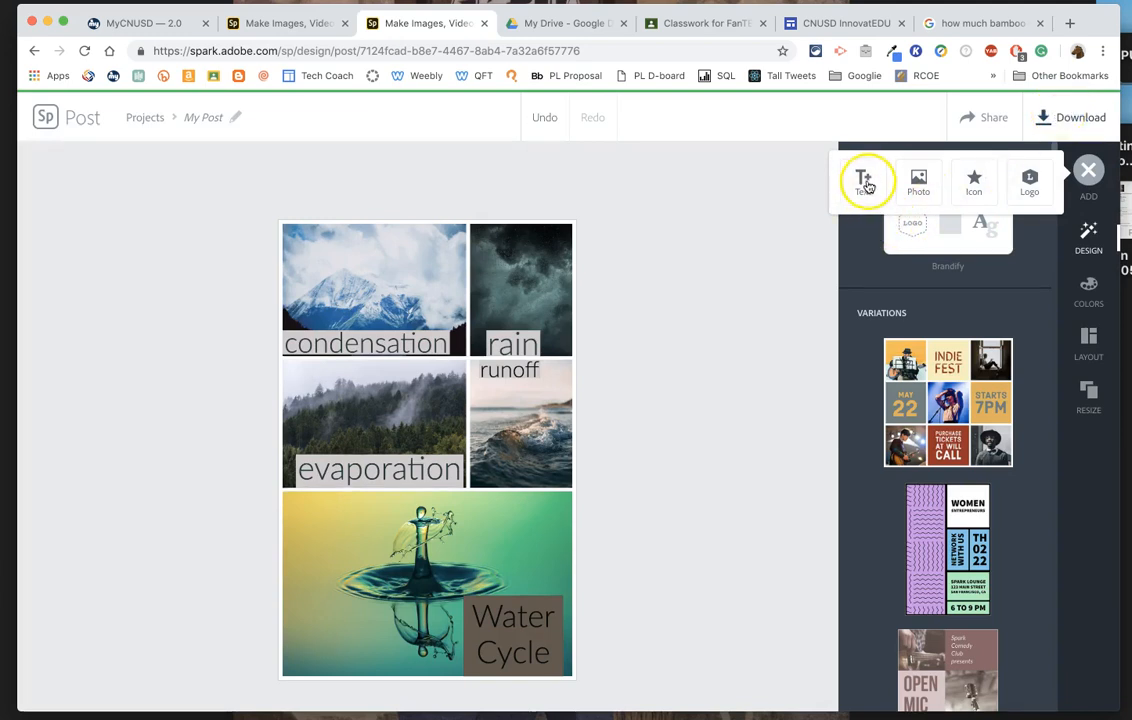
left_click(1040, 119)
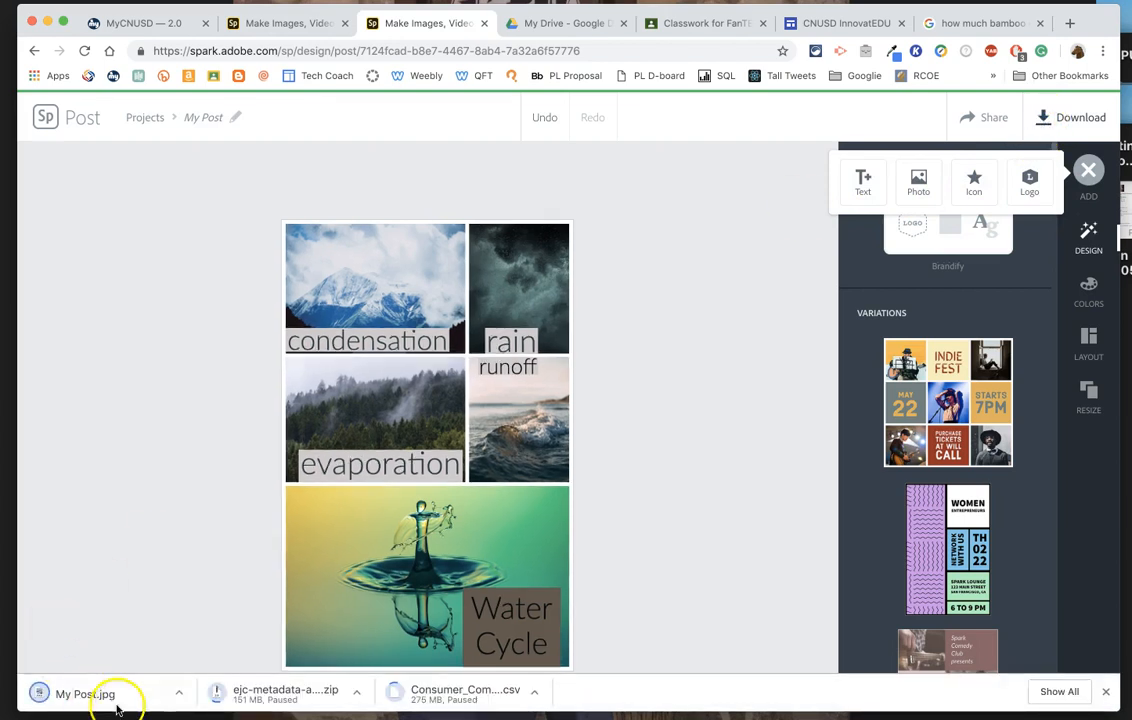
left_click(87, 695)
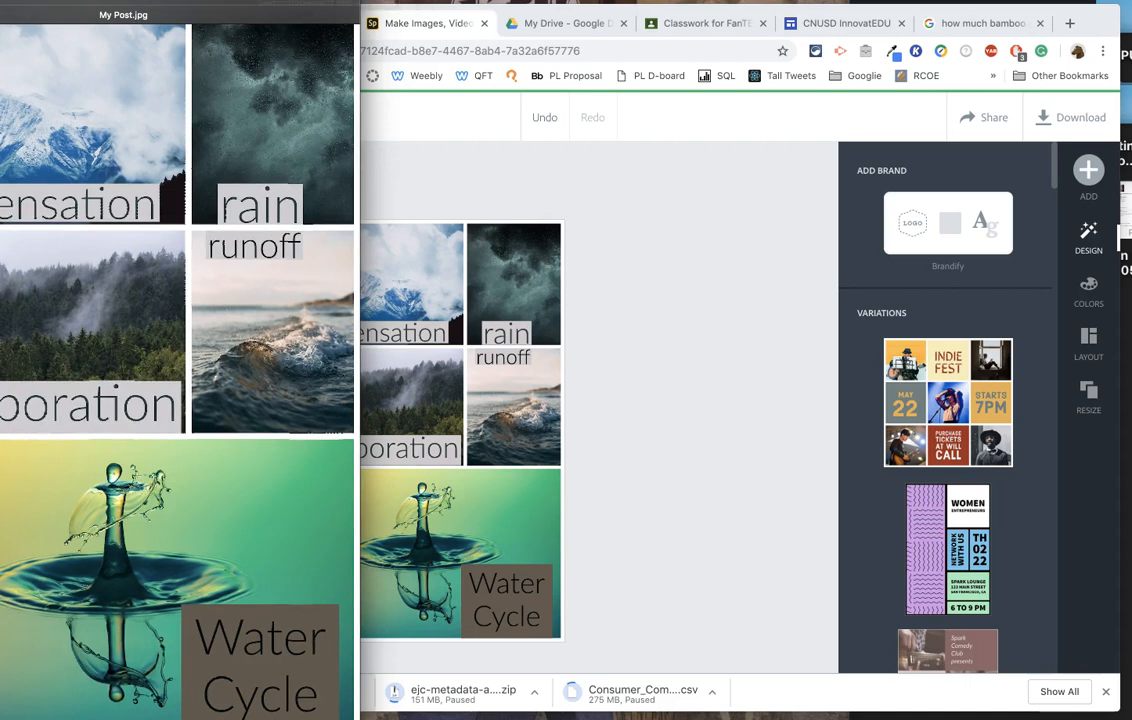
key("super+w")
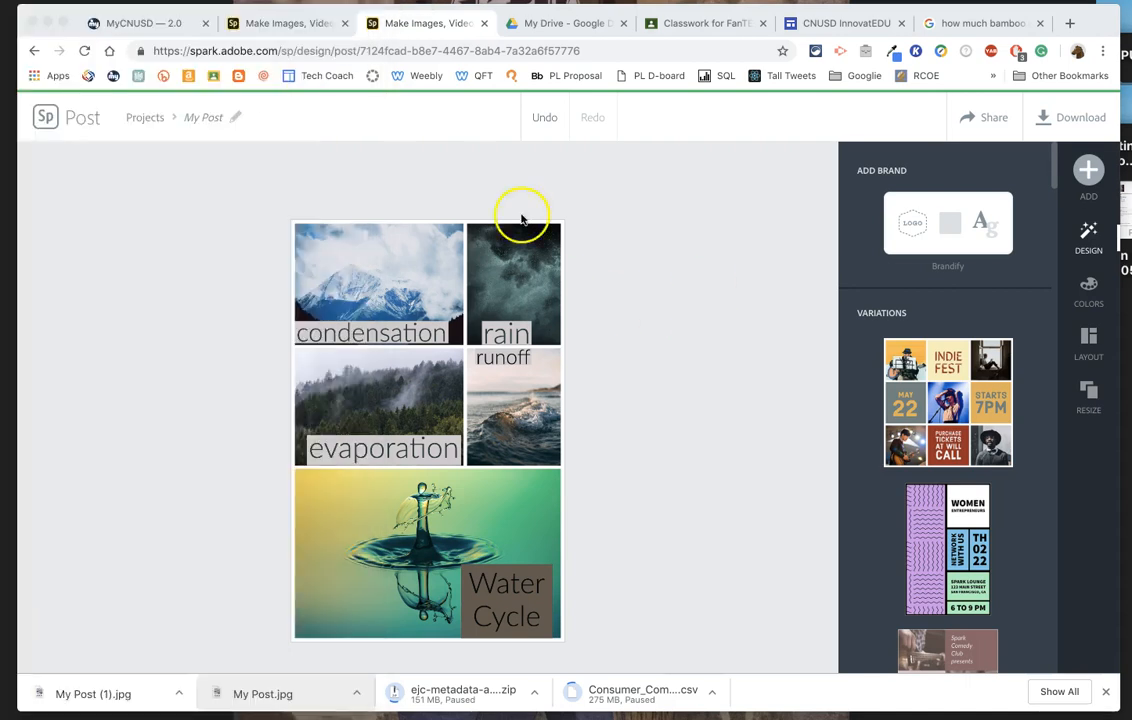
left_click(617, 249)
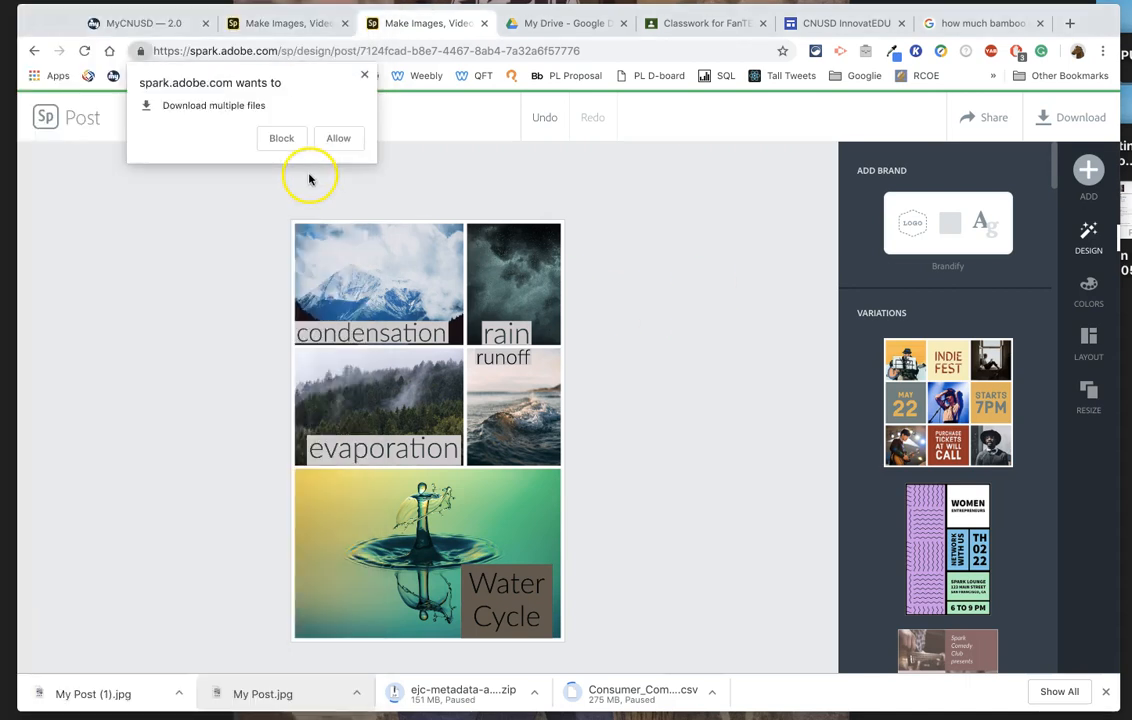
Leave the butterflies photo selection in the other Spark tab and return to the Projects overview.
left_click(285, 24)
left_click(38, 114)
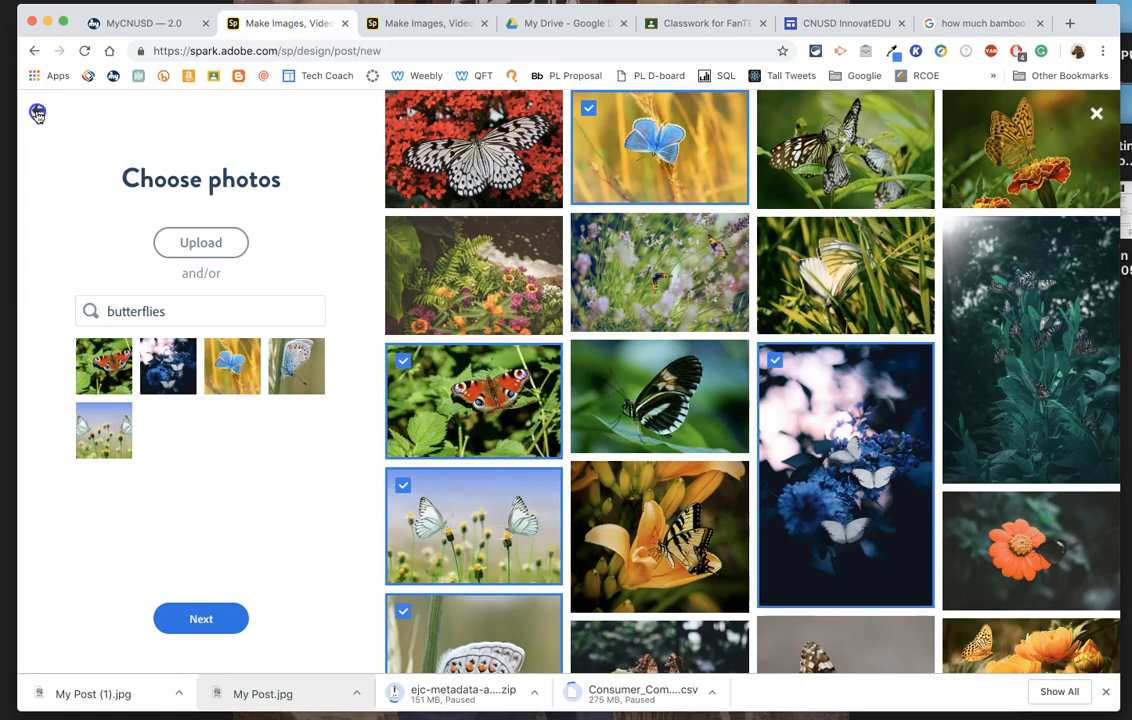
left_click(38, 114)
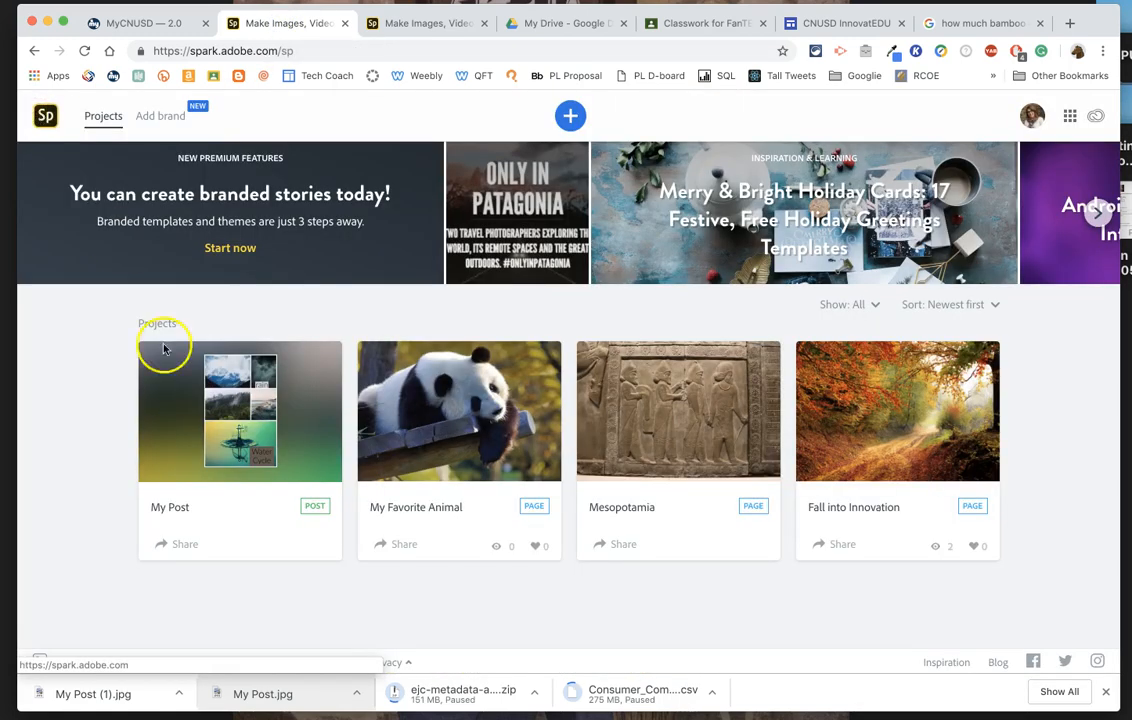